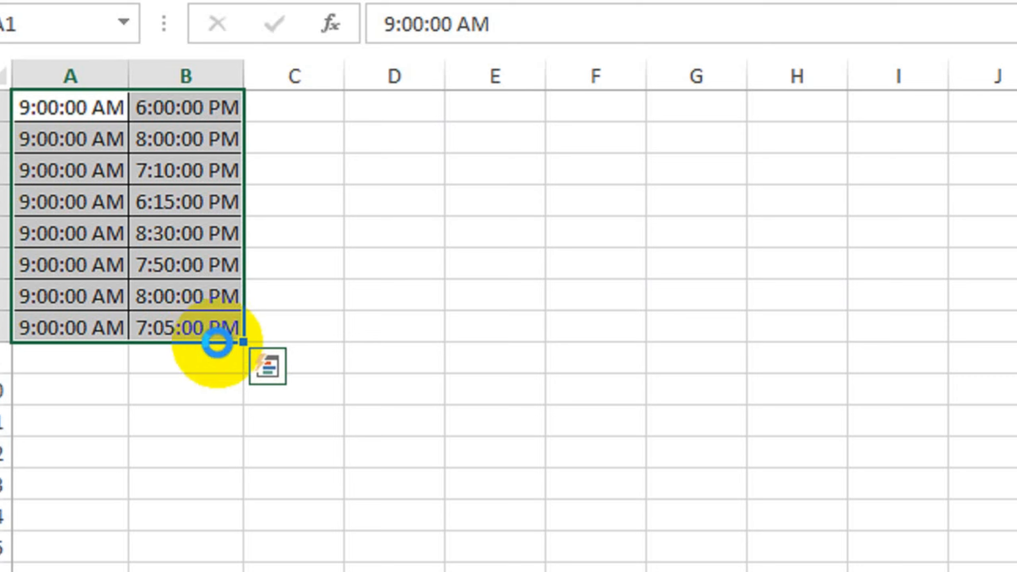
- Copy the time entries in A1:B8 of Sheet2 into the Time In and Time Out columns of Sheet1, starting at E9
{"action": "key", "text": "ctrl+c"}
{"action": "left_click", "coordinate": [193, 538]}
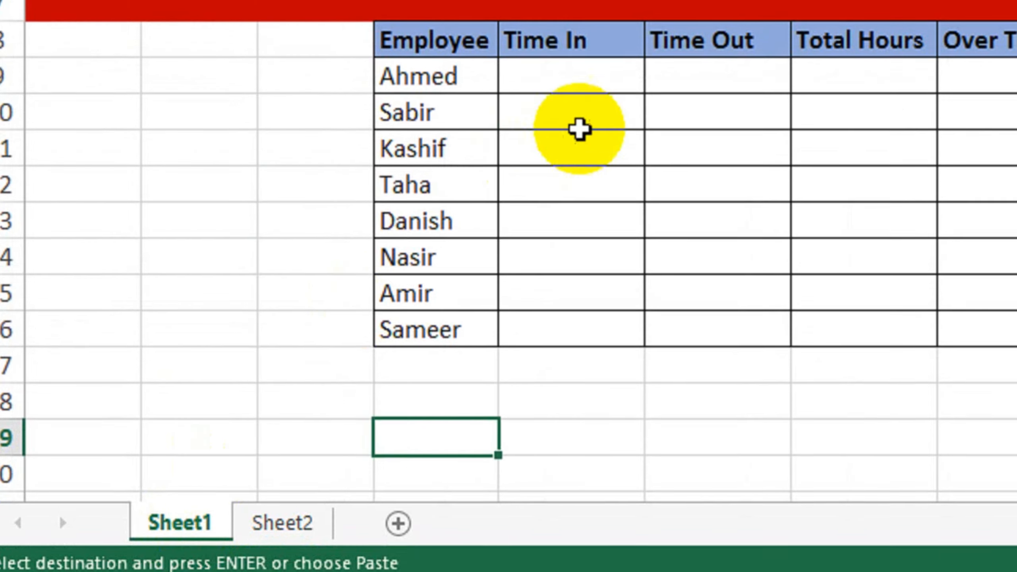
{"action": "left_click", "coordinate": [581, 74]}
{"action": "key", "text": "ctrl+v"}
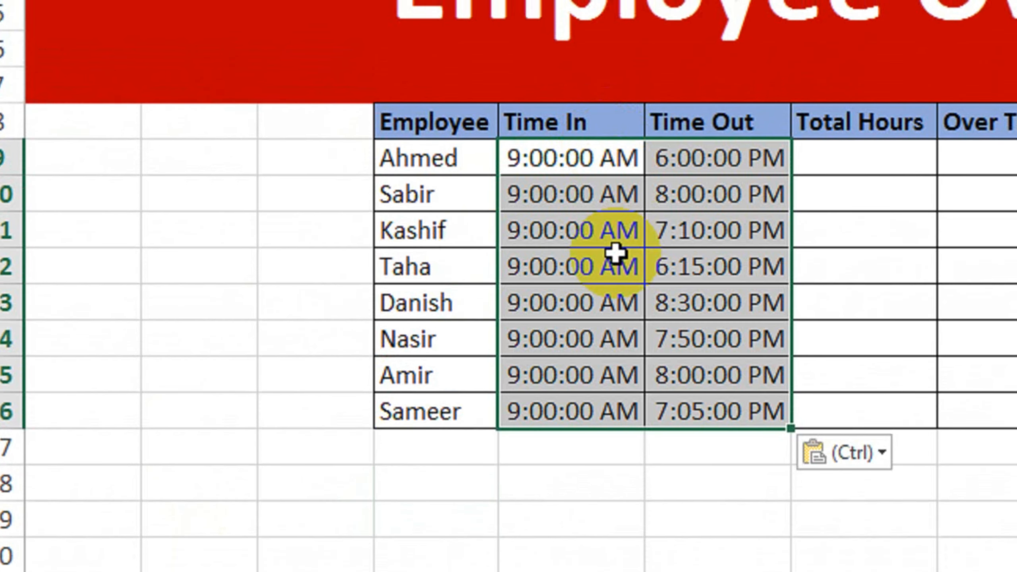
- Review the pasted Time In and Time Out entries for the employees
{"action": "left_click", "coordinate": [615, 485]}
{"action": "left_click", "coordinate": [558, 164]}
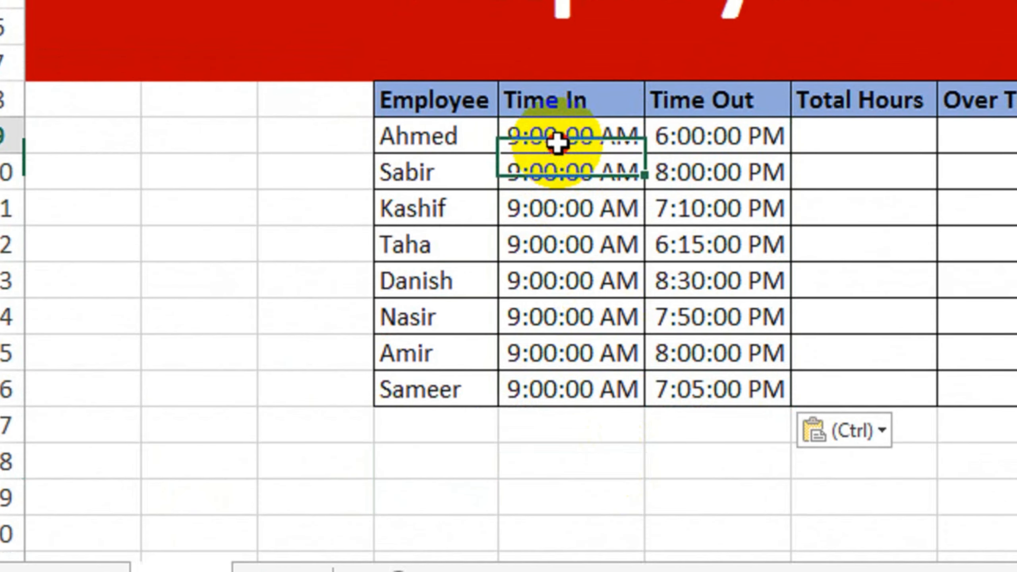
{"action": "left_click_drag", "start_coordinate": [558, 143], "coordinate": [576, 393]}
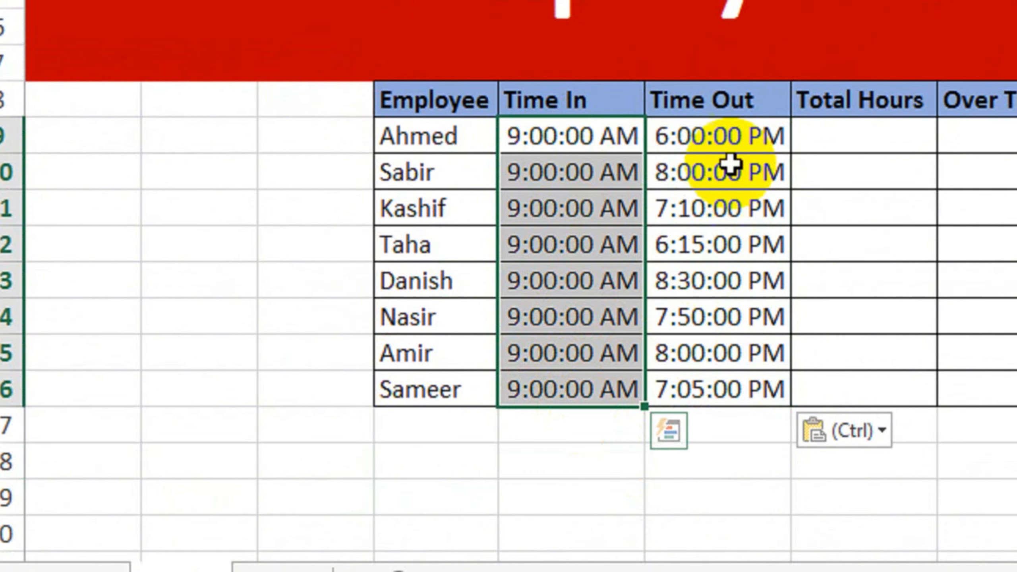
{"action": "left_click", "coordinate": [725, 141]}
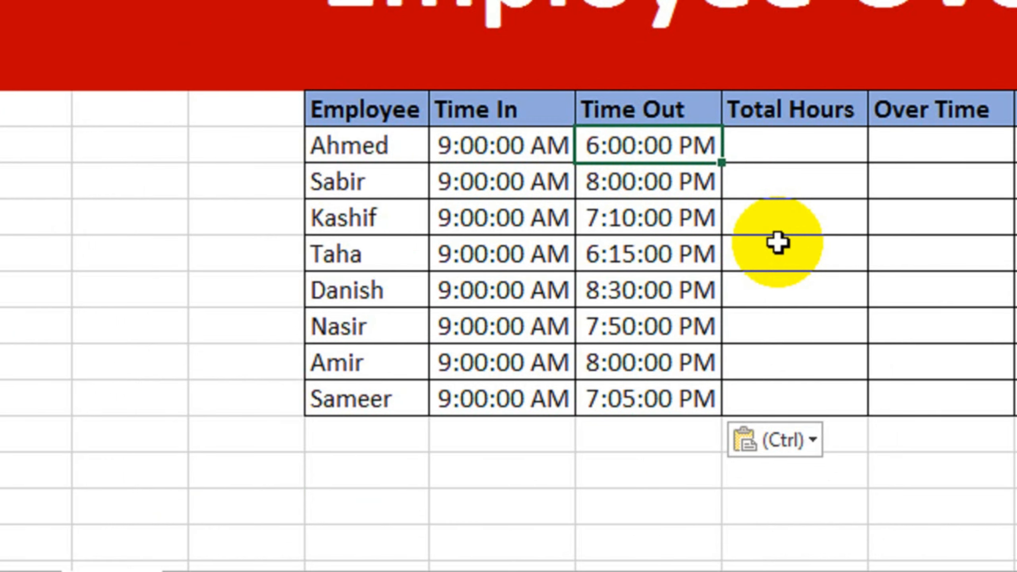
{"action": "left_click", "coordinate": [682, 265]}
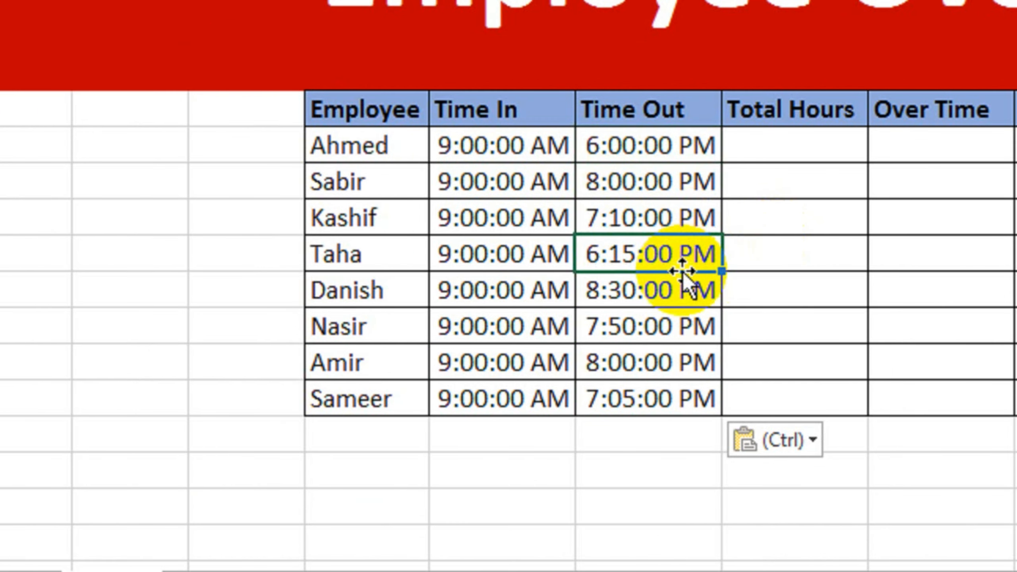
{"action": "left_click", "coordinate": [665, 365]}
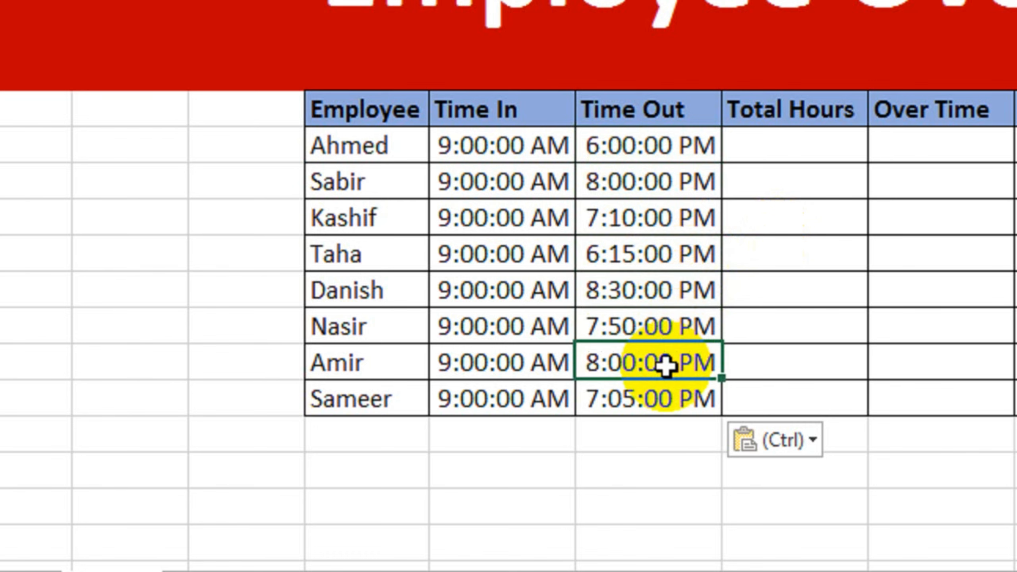
{"action": "left_click", "coordinate": [665, 400]}
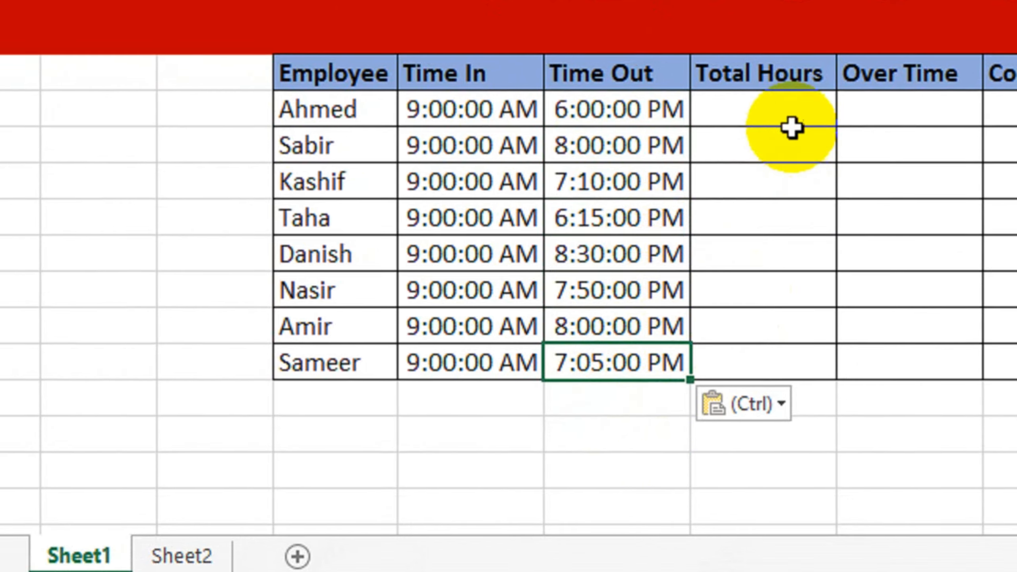
- Enter the formula =(F9-E9) in the first employee's Total Hours cell, G9
{"action": "left_click", "coordinate": [813, 105]}
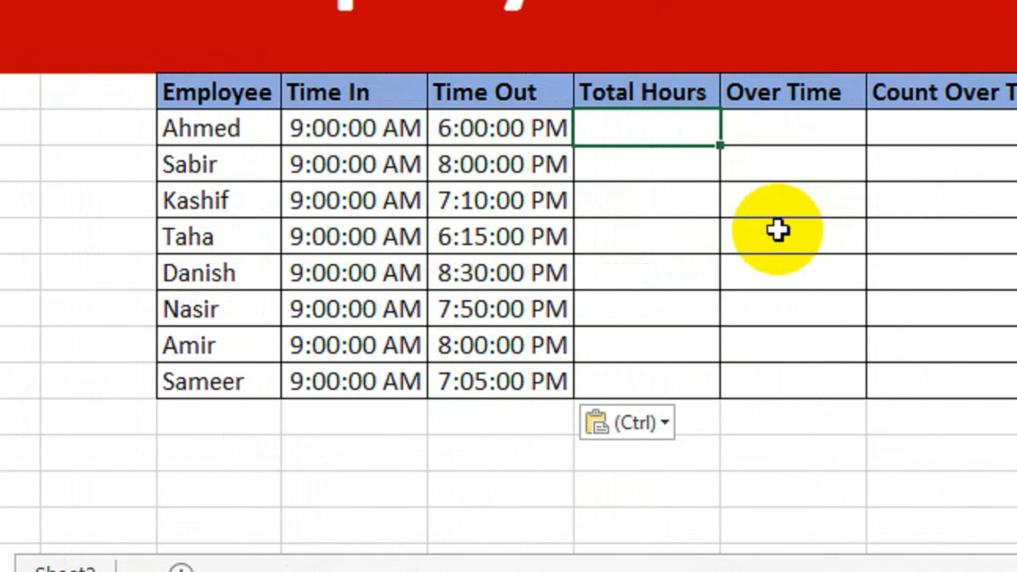
{"action": "type", "text": "=("}
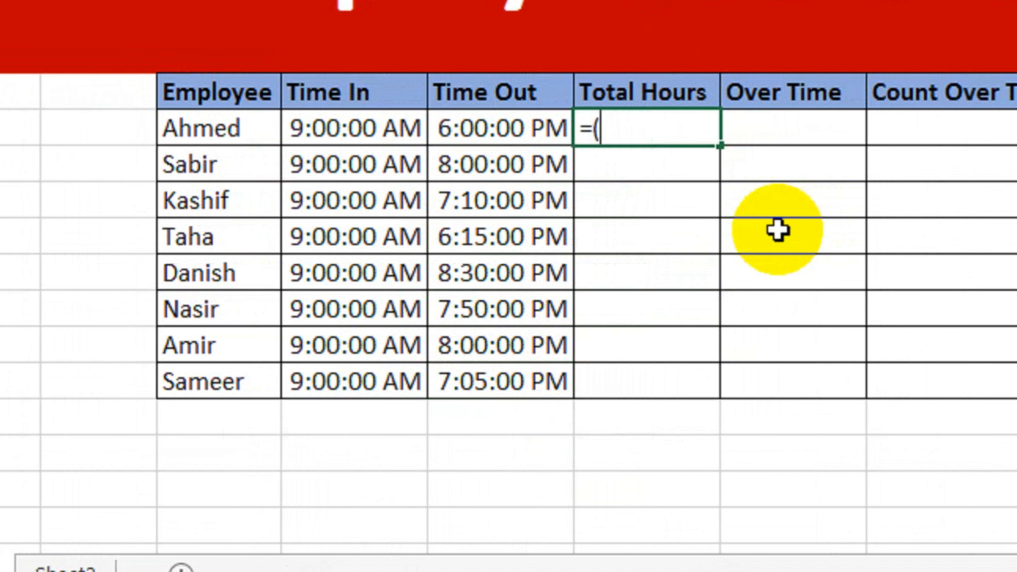
{"action": "left_click", "coordinate": [536, 132]}
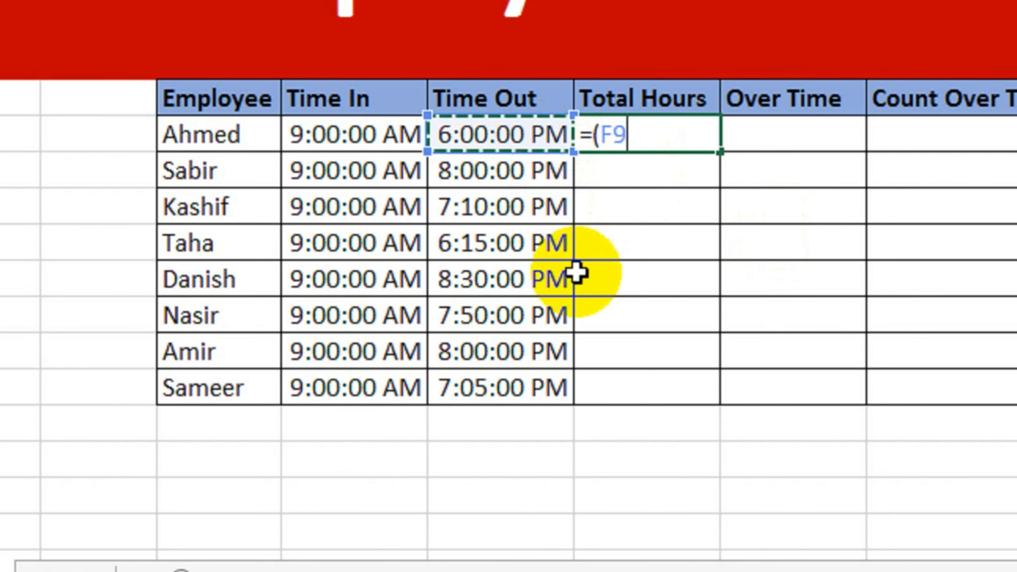
{"action": "type", "text": "-"}
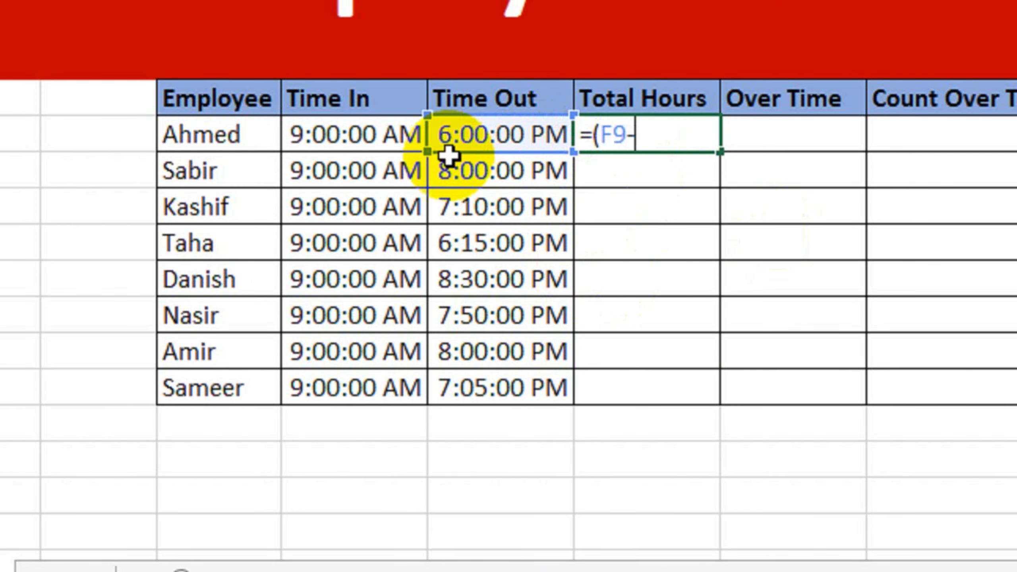
{"action": "left_click", "coordinate": [417, 147]}
{"action": "type", "text": ")"}
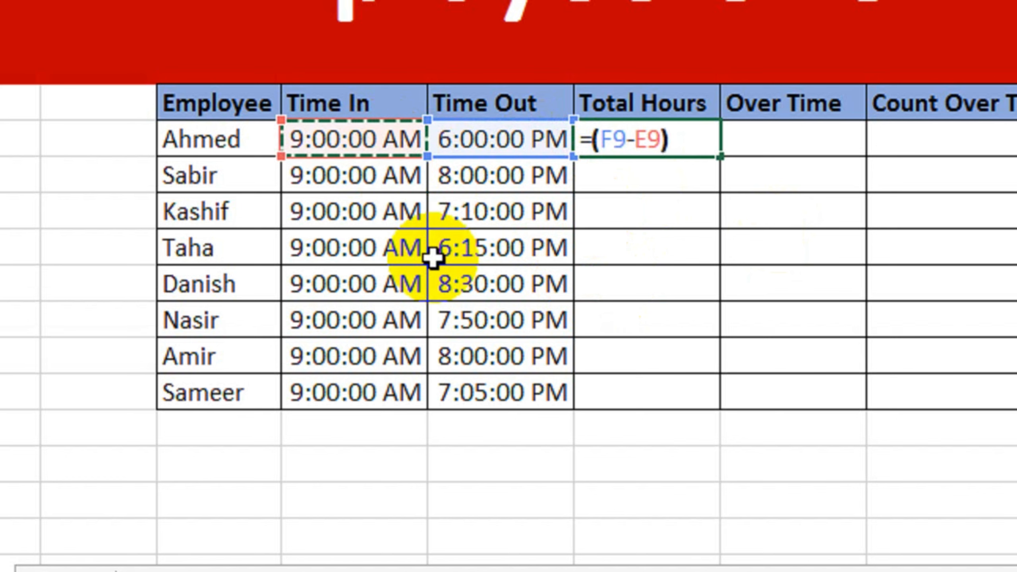
{"action": "key", "text": "Return"}
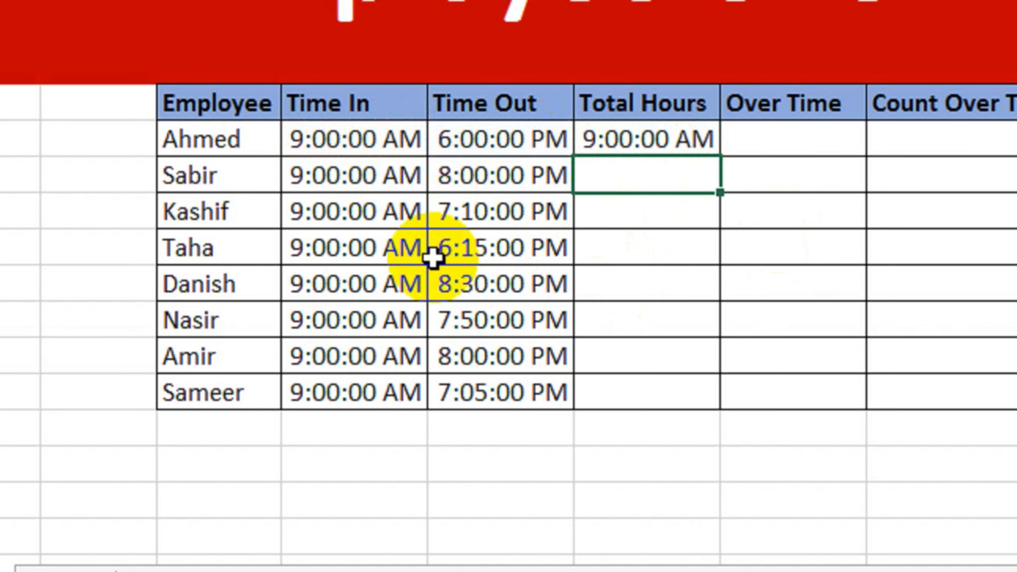
- Fill the Total Hours formula down to the last employee and widen column G to fit its contents
{"action": "left_click", "coordinate": [620, 145]}
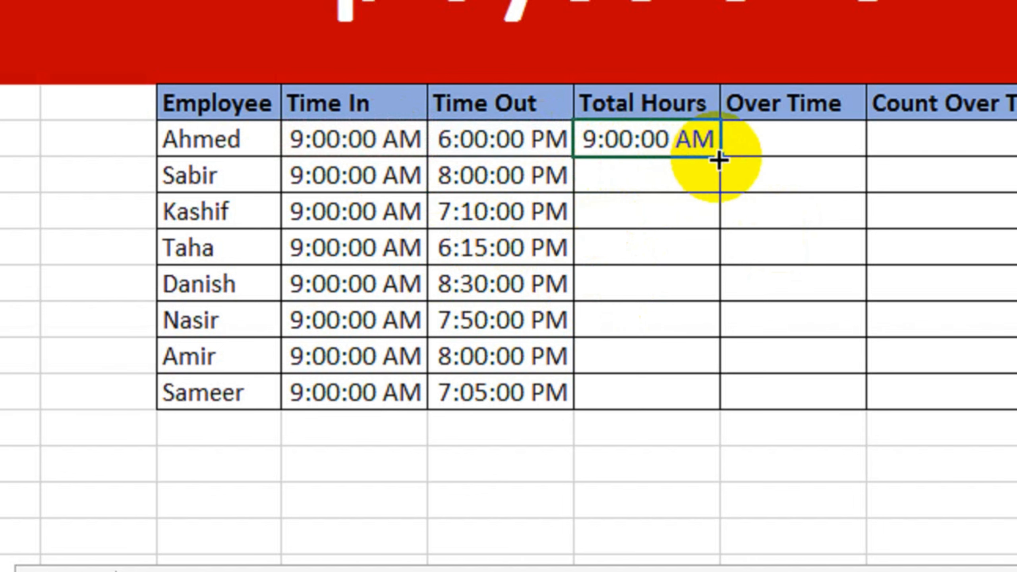
{"action": "left_click_drag", "start_coordinate": [719, 158], "coordinate": [693, 414]}
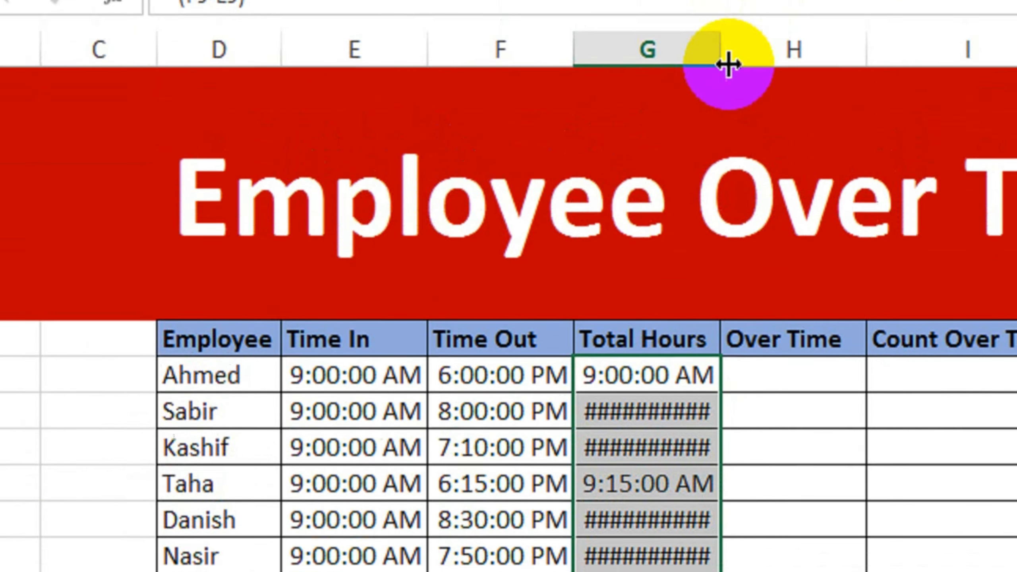
{"action": "double_click", "coordinate": [726, 120]}
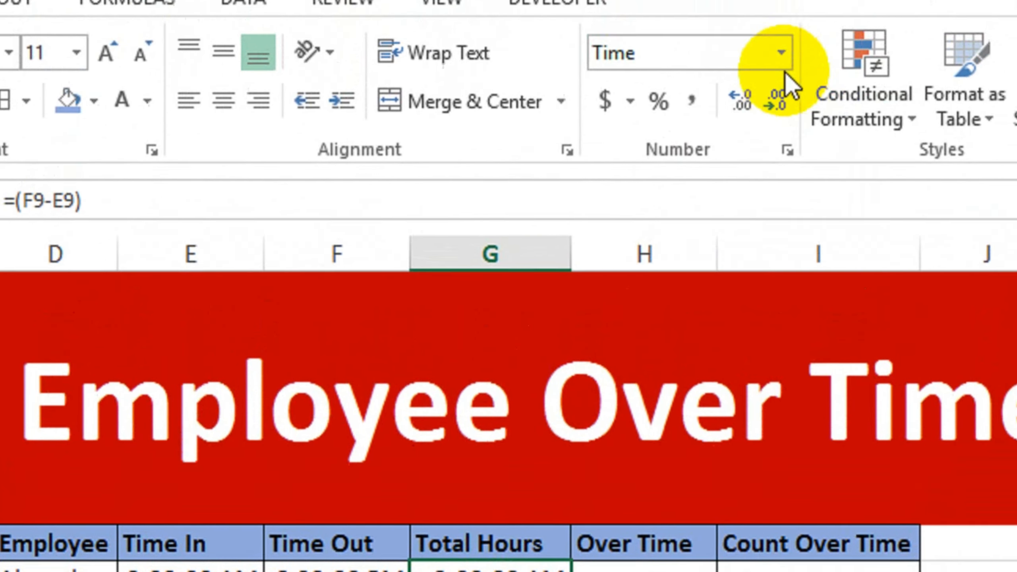
- Format the Total Hours values with the 13:30:55 time type
{"action": "left_click", "coordinate": [782, 51]}
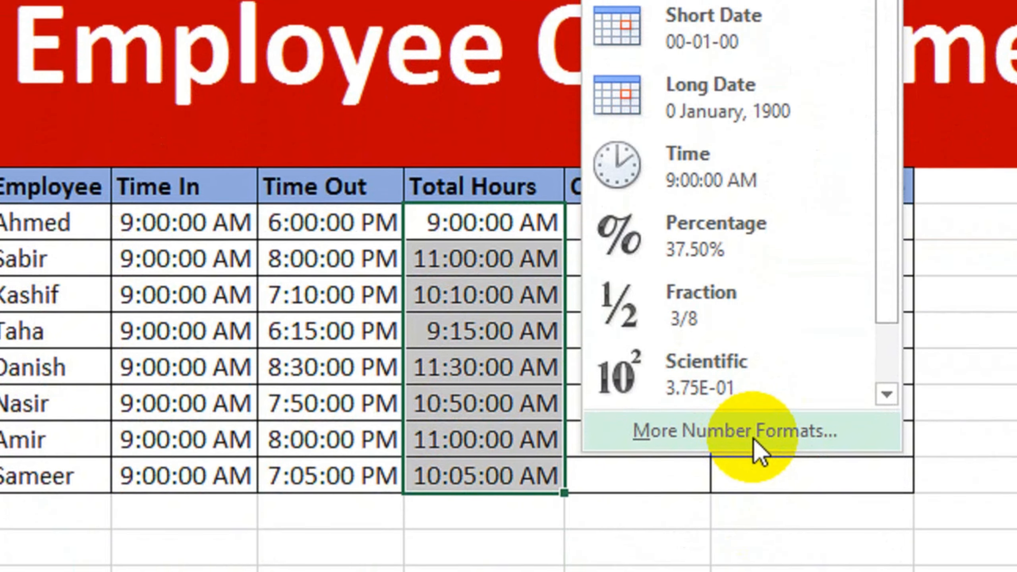
{"action": "left_click", "coordinate": [754, 440]}
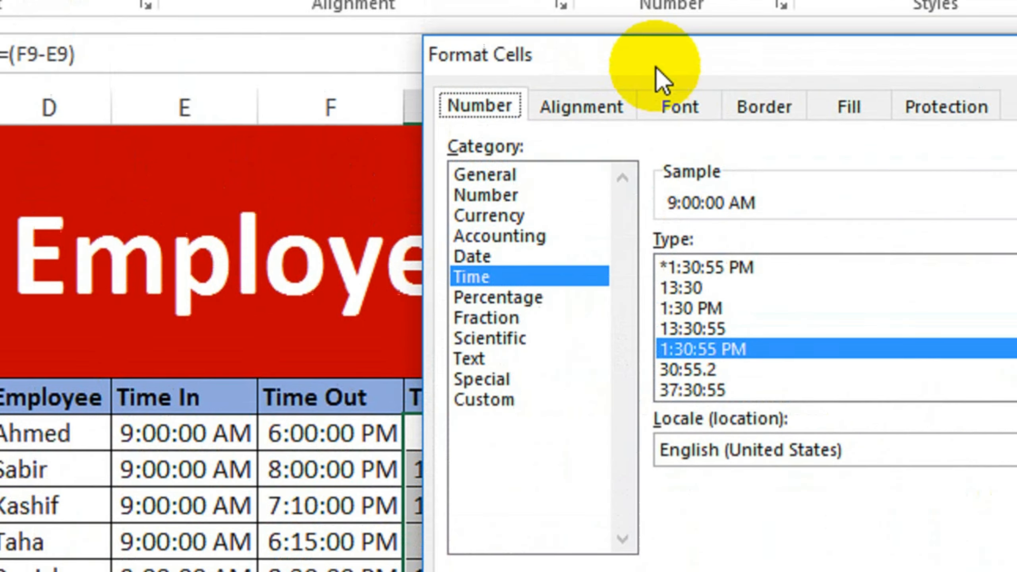
{"action": "left_click_drag", "start_coordinate": [656, 80], "coordinate": [800, 127]}
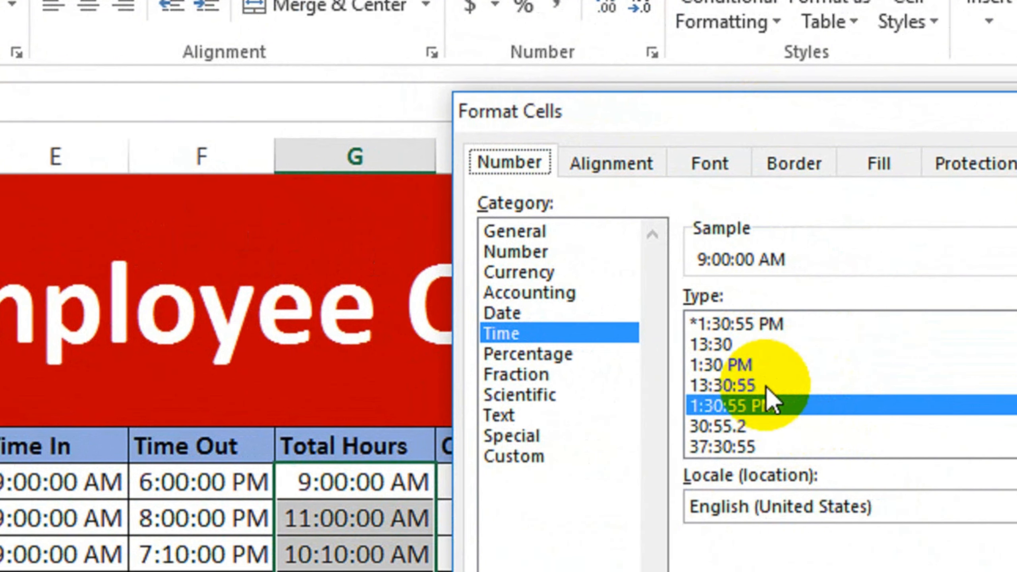
{"action": "left_click", "coordinate": [765, 386]}
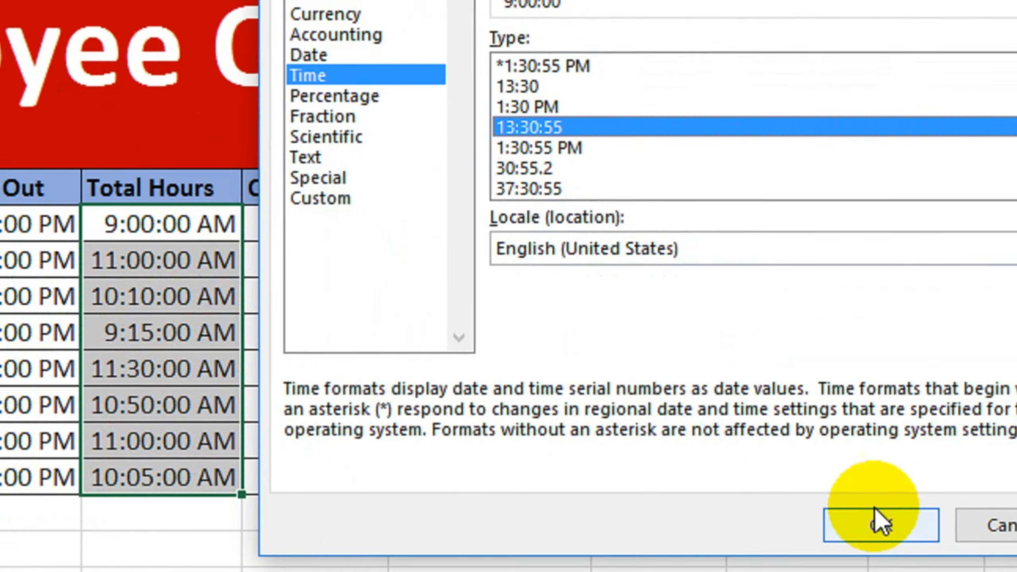
{"action": "left_click", "coordinate": [875, 511]}
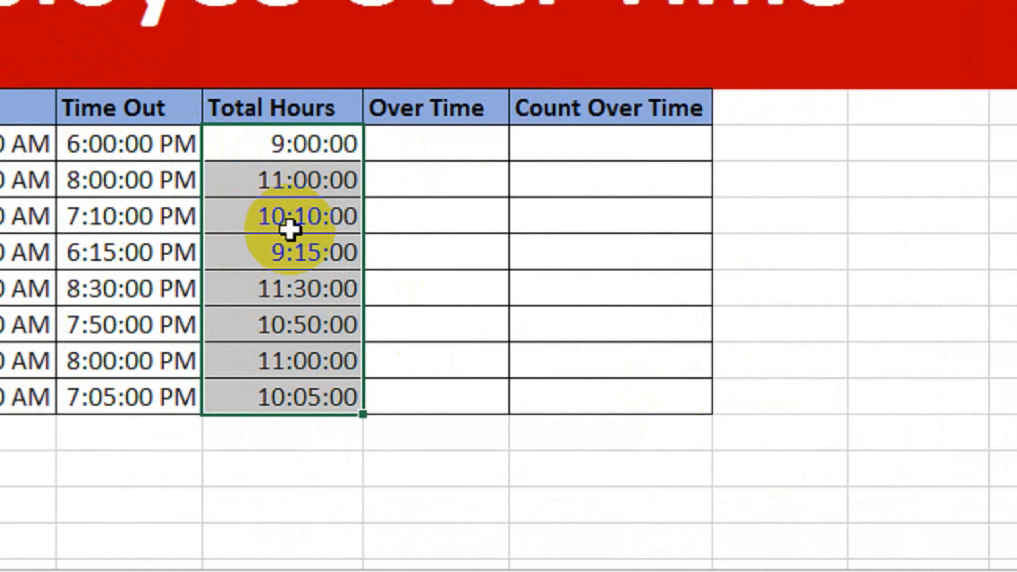
- Enter the formula =G9-TIME(9,0,0) in the first employee's Over Time cell, H9
{"action": "left_click", "coordinate": [437, 149]}
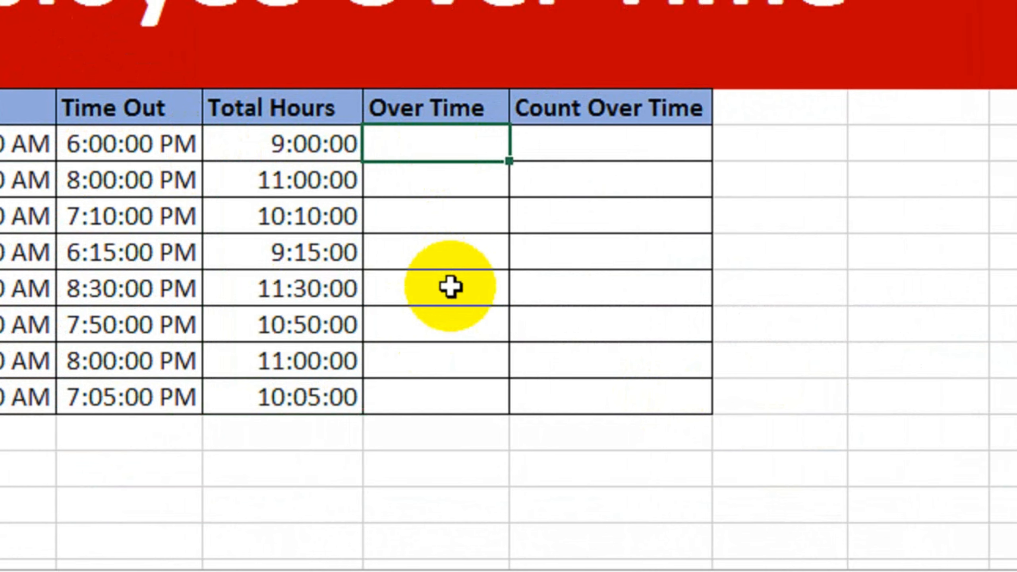
{"action": "type", "text": "="}
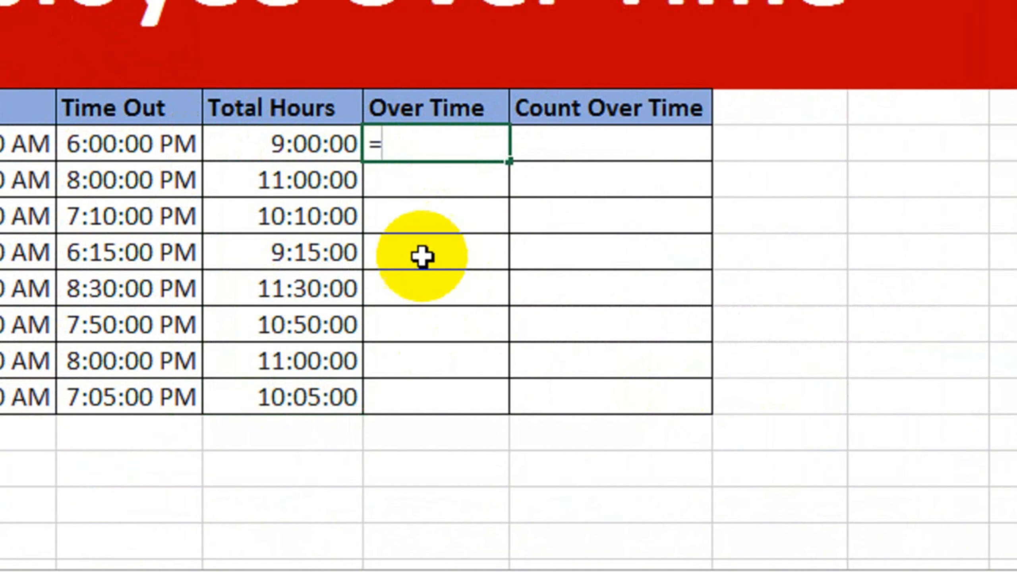
{"action": "left_click", "coordinate": [271, 157]}
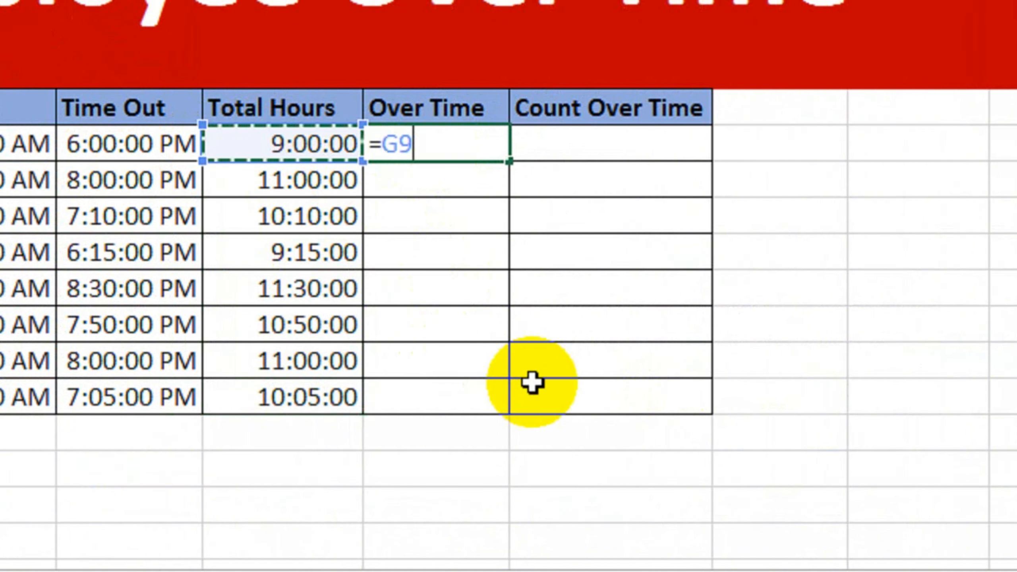
{"action": "type", "text": "-"}
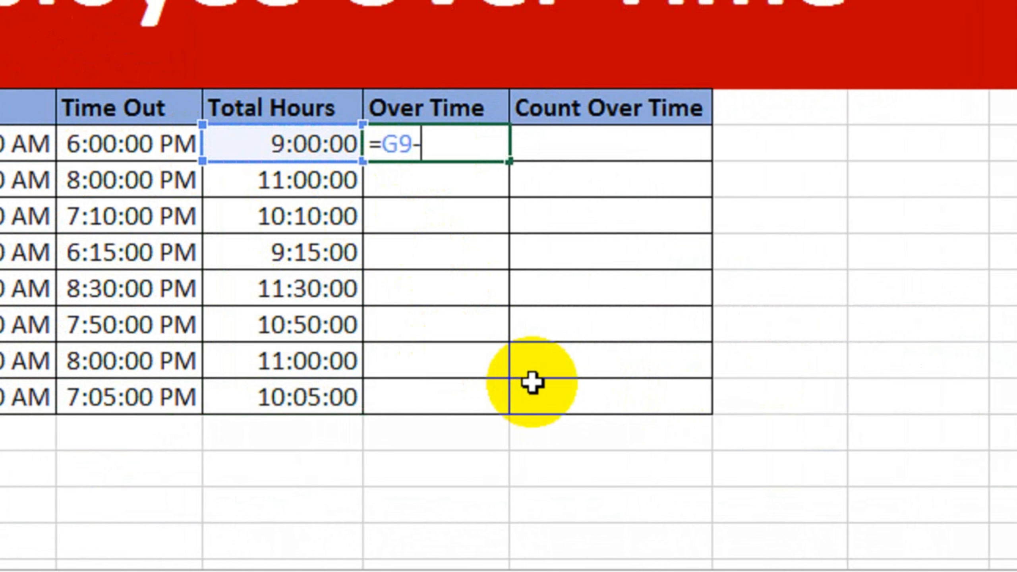
{"action": "type", "text": "time"}
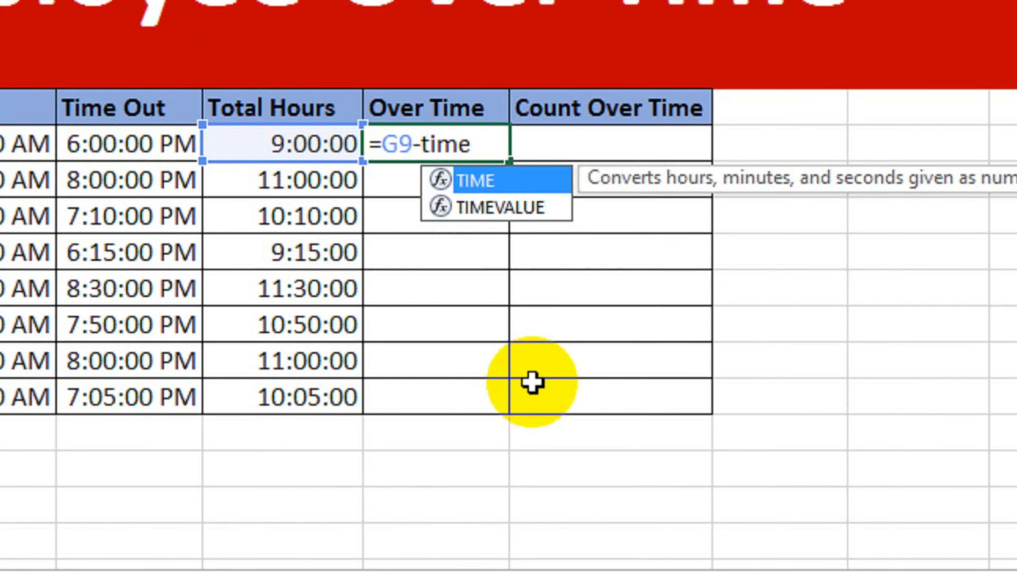
{"action": "key", "text": "Tab"}
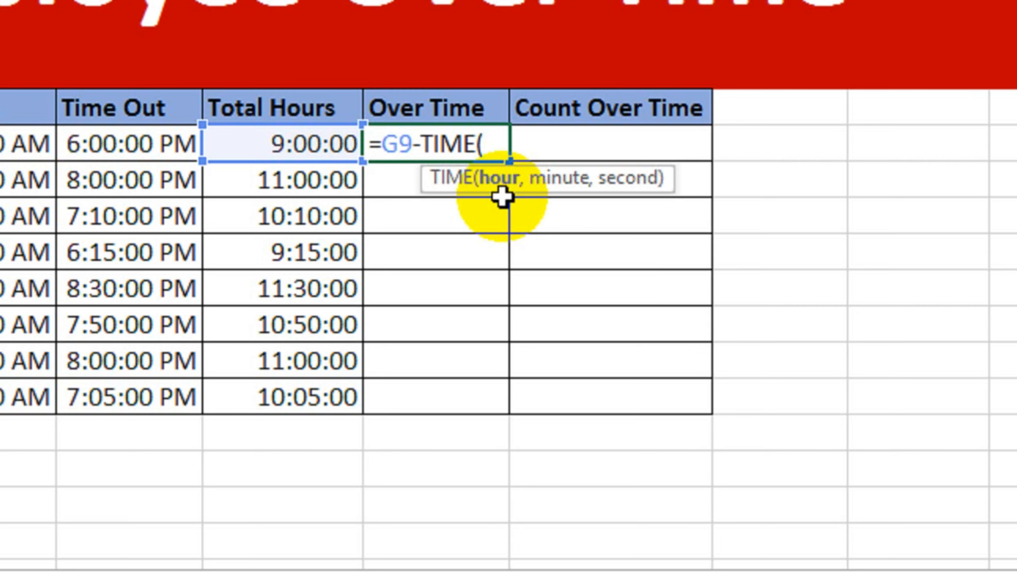
{"action": "type", "text": "9,"}
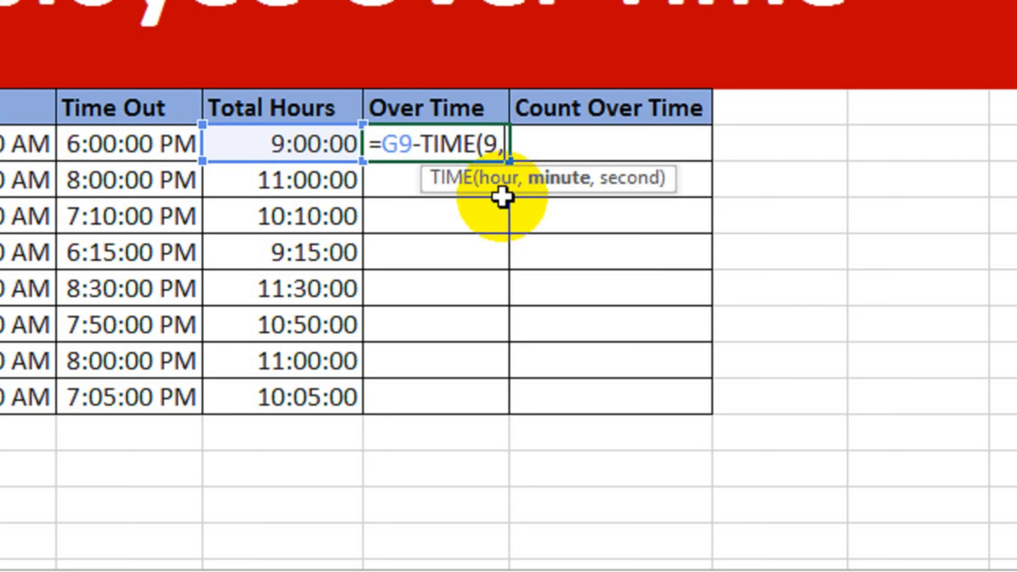
{"action": "type", "text": "0,0"}
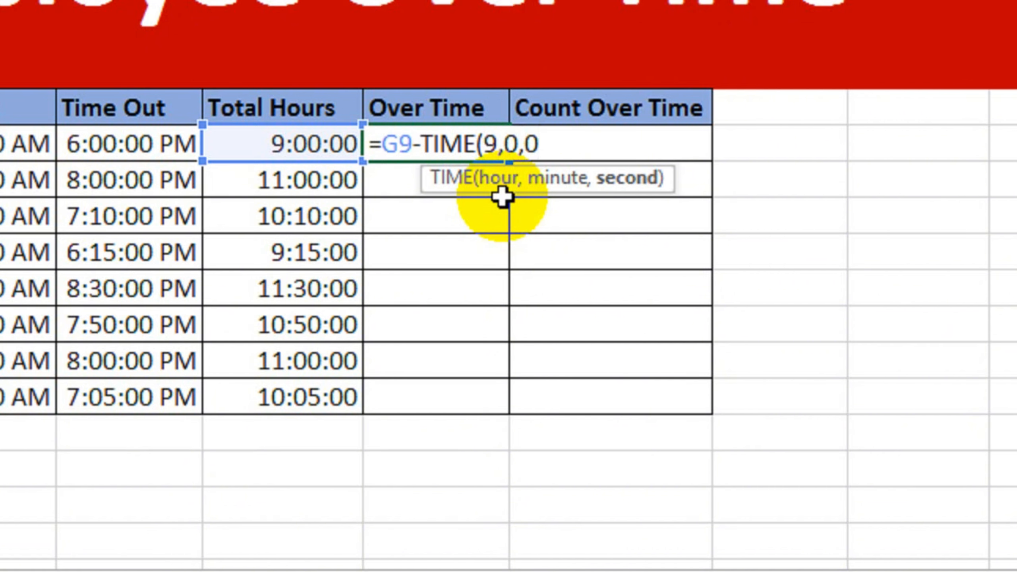
{"action": "type", "text": ")"}
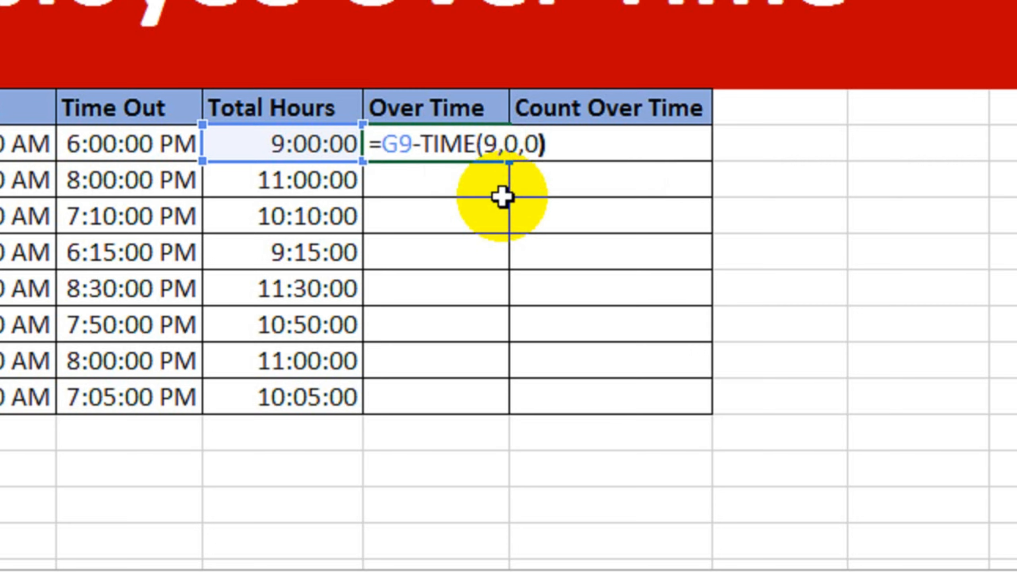
{"action": "key", "text": "Return"}
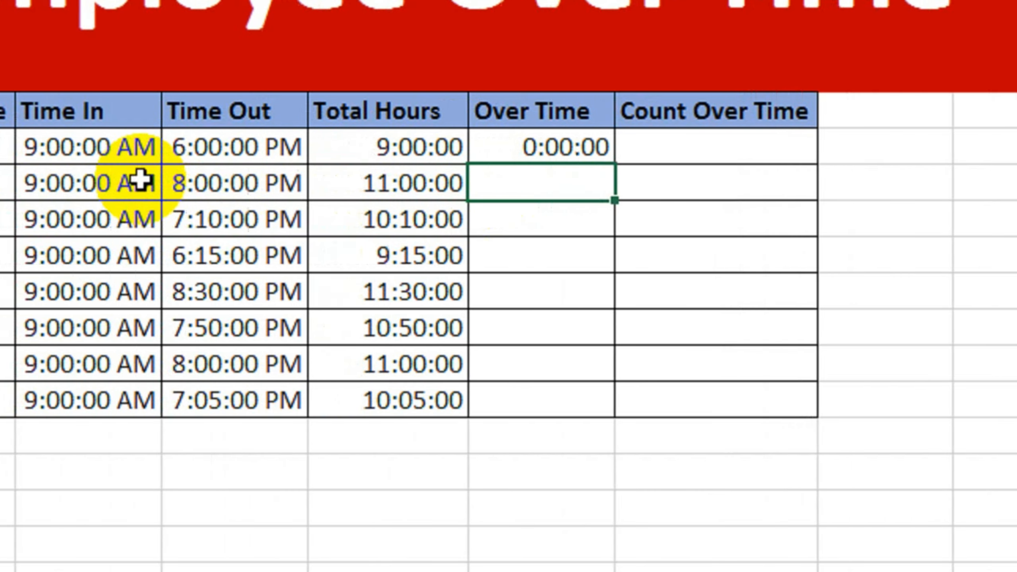
- Fill the first employee's Over Time formula down to the last employee's row
{"action": "left_click", "coordinate": [225, 148]}
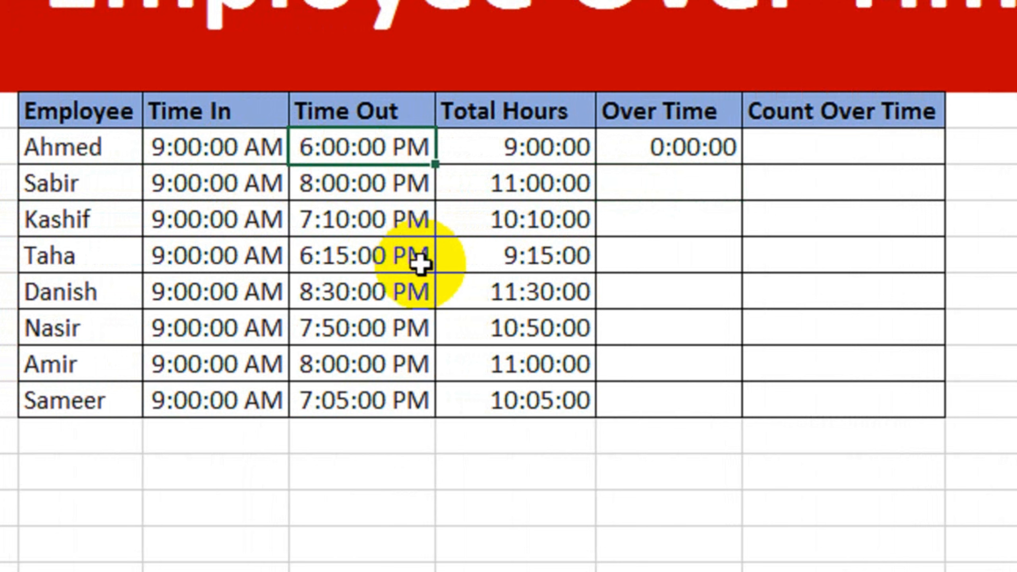
{"action": "left_click", "coordinate": [538, 143]}
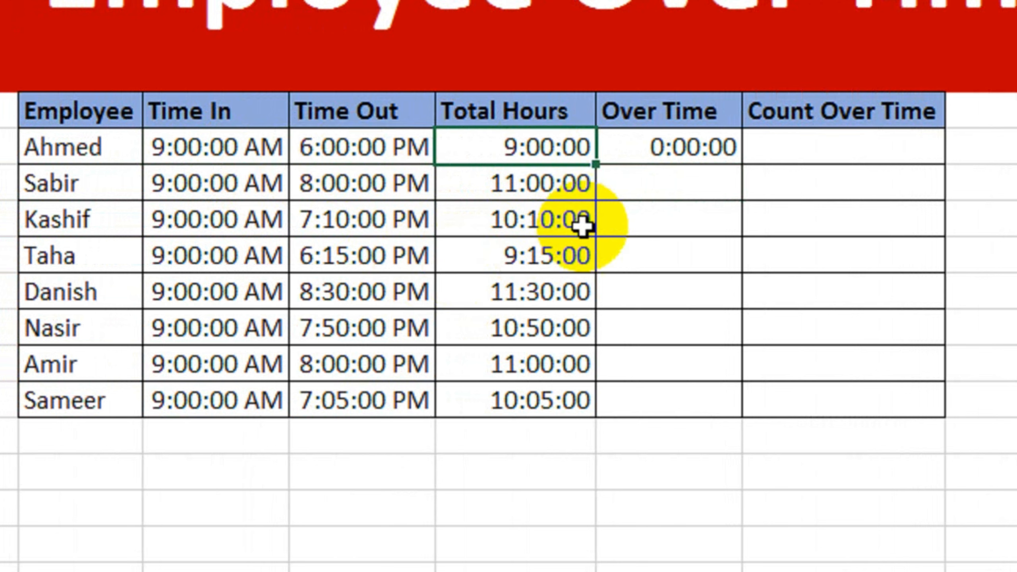
{"action": "left_click", "coordinate": [630, 149]}
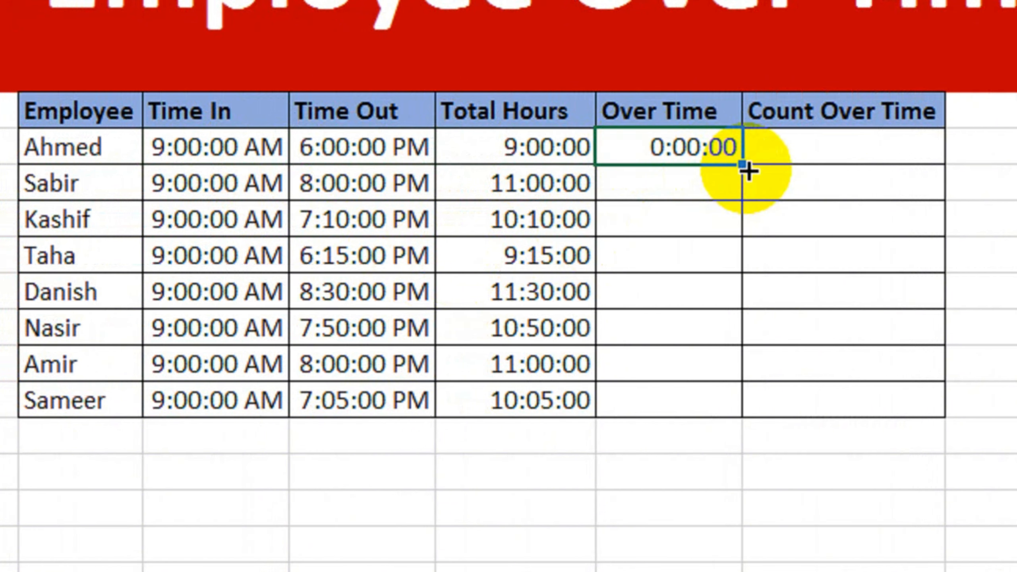
{"action": "left_click_drag", "start_coordinate": [743, 165], "coordinate": [735, 402]}
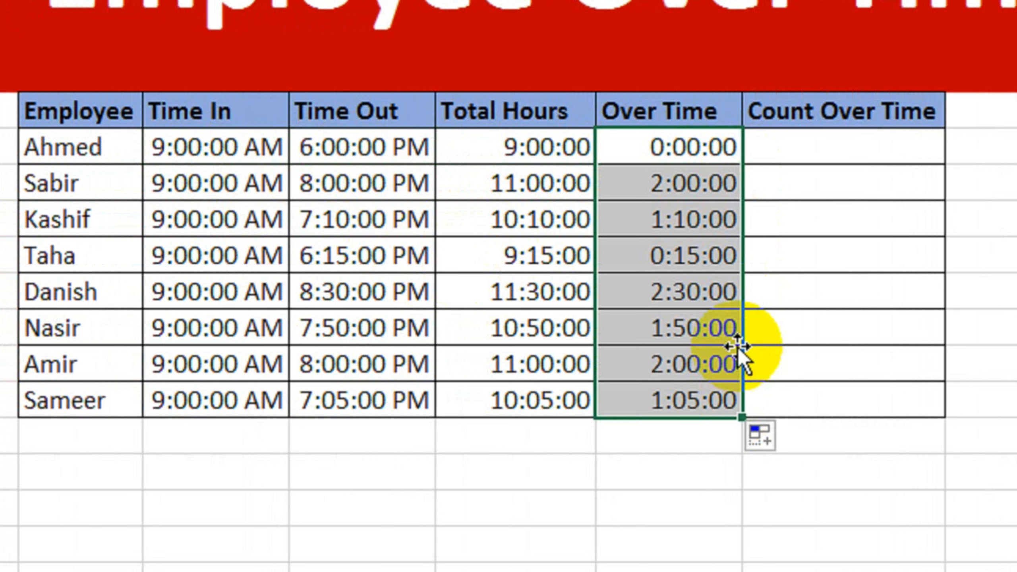
- Check the Over Time results in column H for each employee down to the last row
{"action": "left_click", "coordinate": [637, 183]}
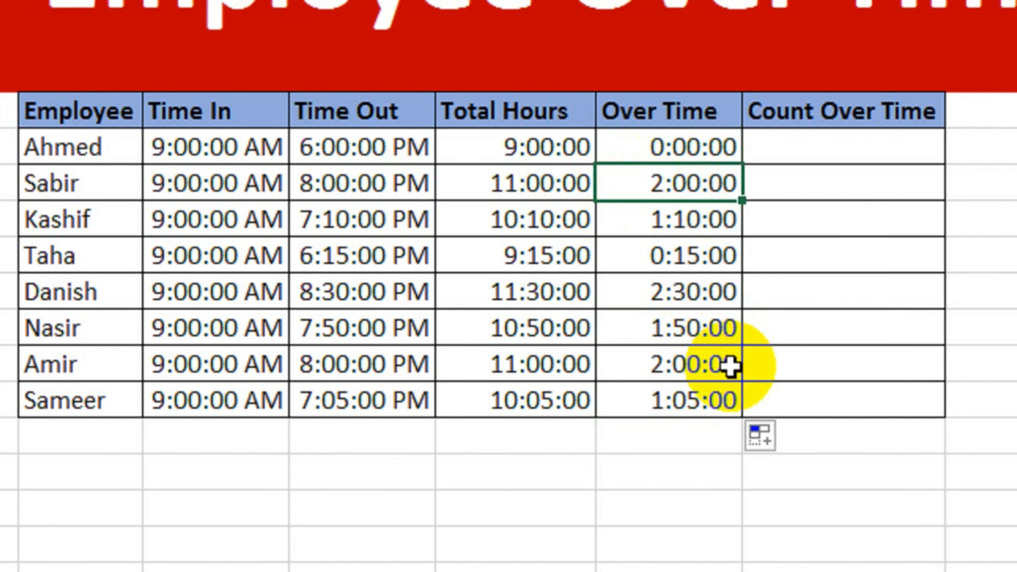
{"action": "left_click", "coordinate": [675, 227]}
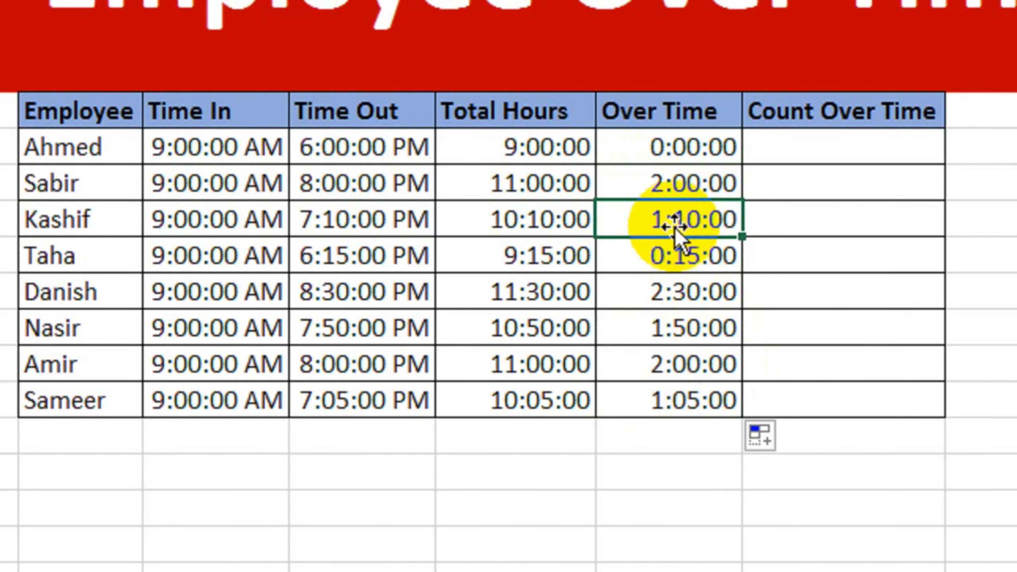
{"action": "left_click", "coordinate": [677, 265]}
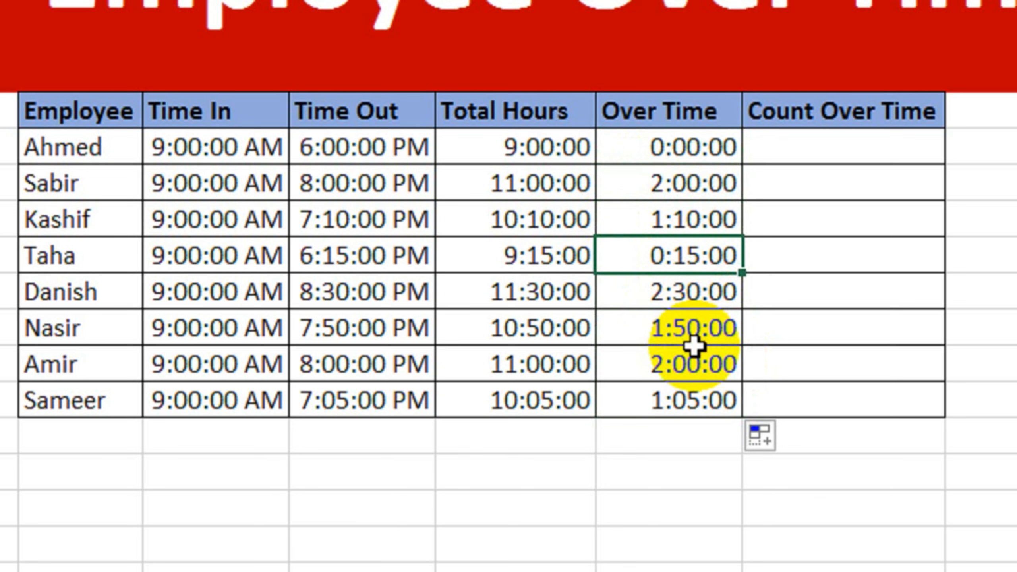
{"action": "left_click", "coordinate": [689, 304]}
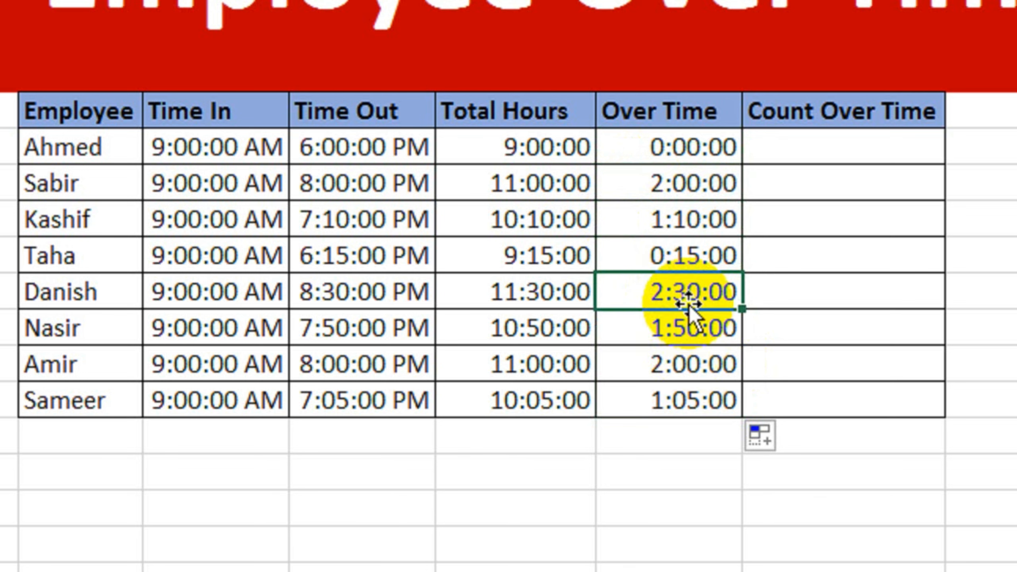
{"action": "left_click", "coordinate": [710, 328]}
{"action": "left_click", "coordinate": [718, 367]}
{"action": "left_click", "coordinate": [708, 404]}
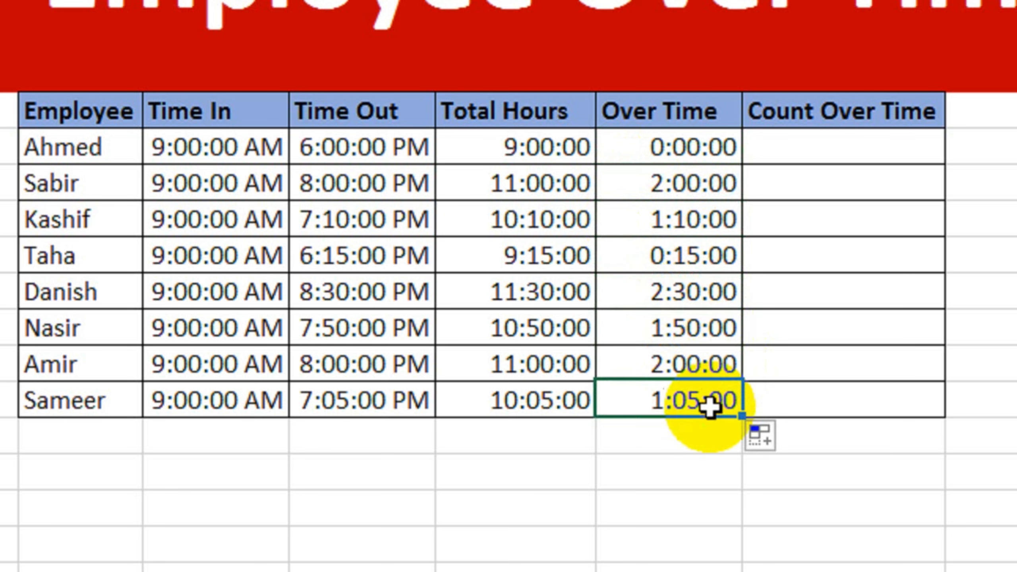
{"action": "left_click_drag", "start_coordinate": [689, 146], "coordinate": [693, 392]}
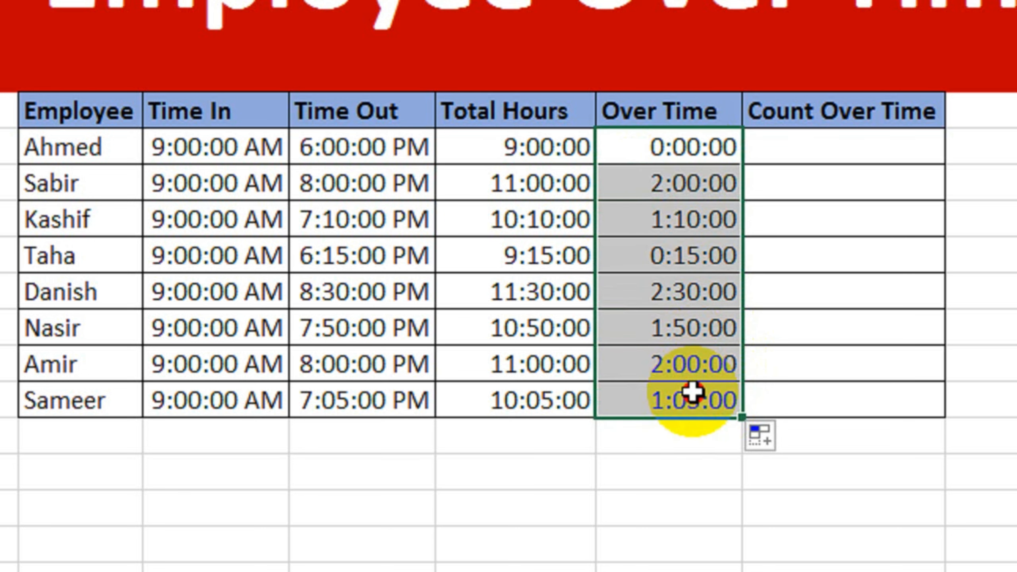
- Begin an IF formula in the first employee's Count Over Time cell, I9, with G9-TIME(9,0,0) opening its logical test
{"action": "left_click", "coordinate": [805, 146]}
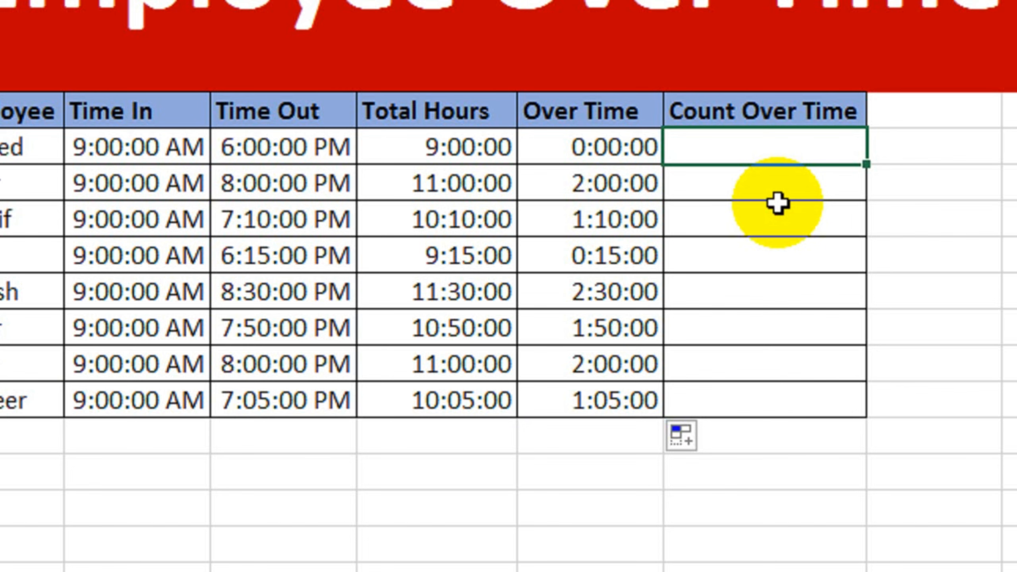
{"action": "type", "text": "=IF("}
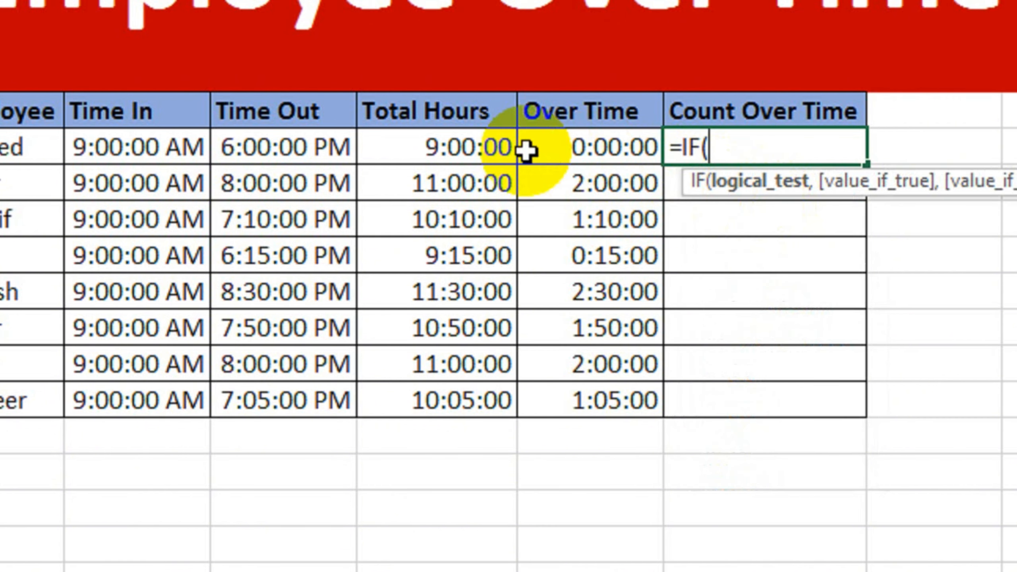
{"action": "left_click", "coordinate": [487, 150]}
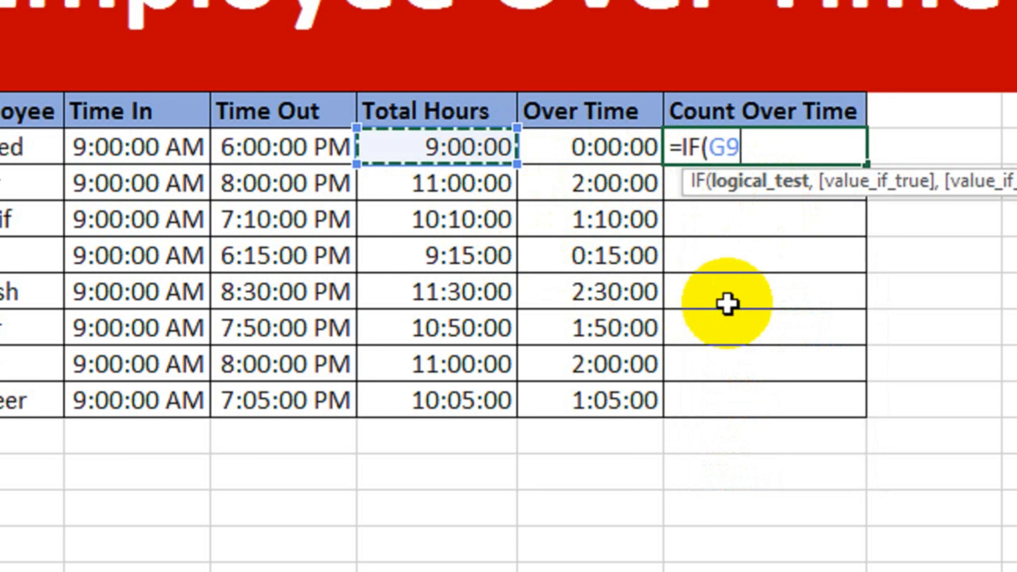
{"action": "type", "text": "-"}
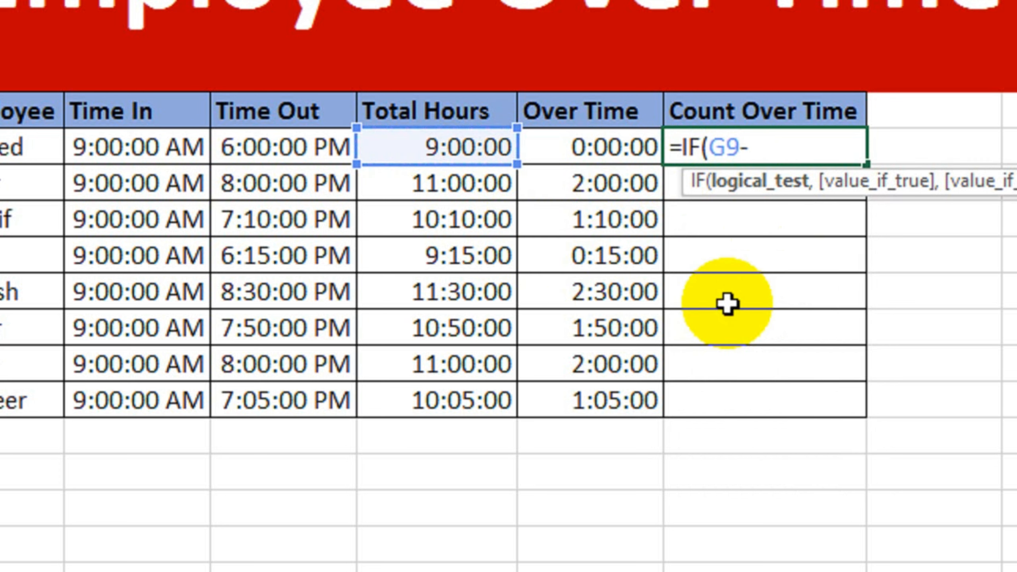
{"action": "type", "text": "time"}
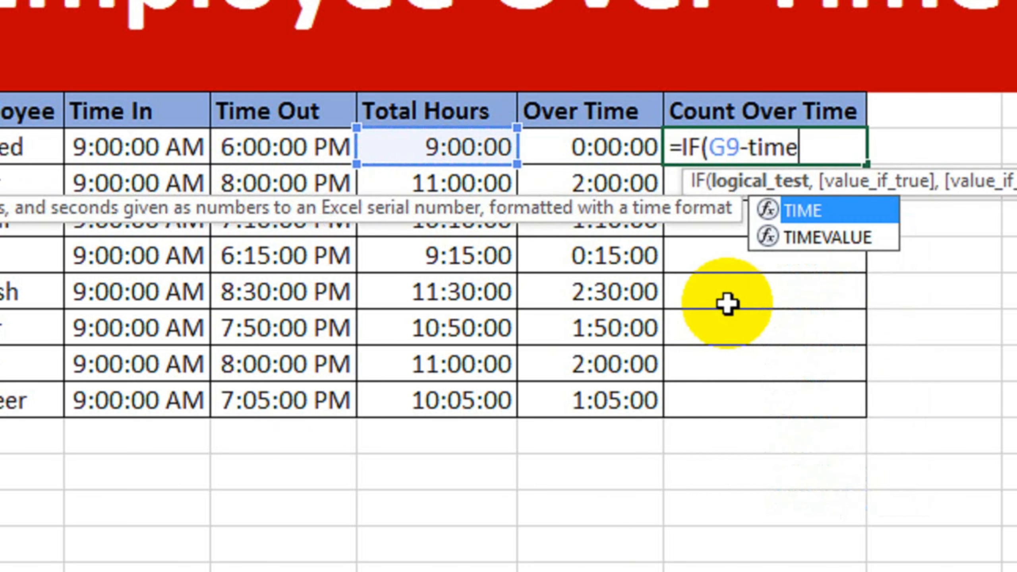
{"action": "key", "text": "Tab"}
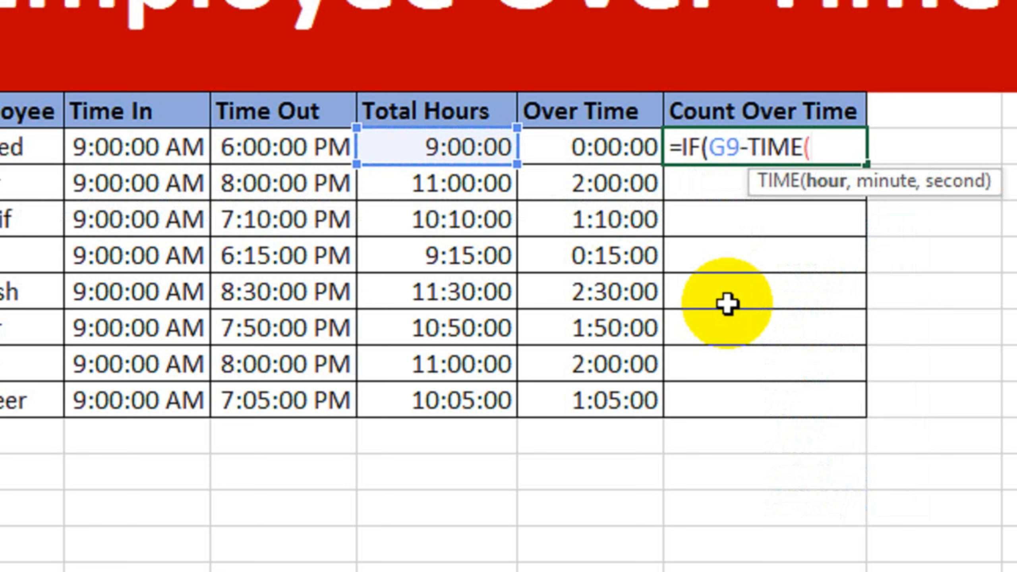
{"action": "type", "text": "9,"}
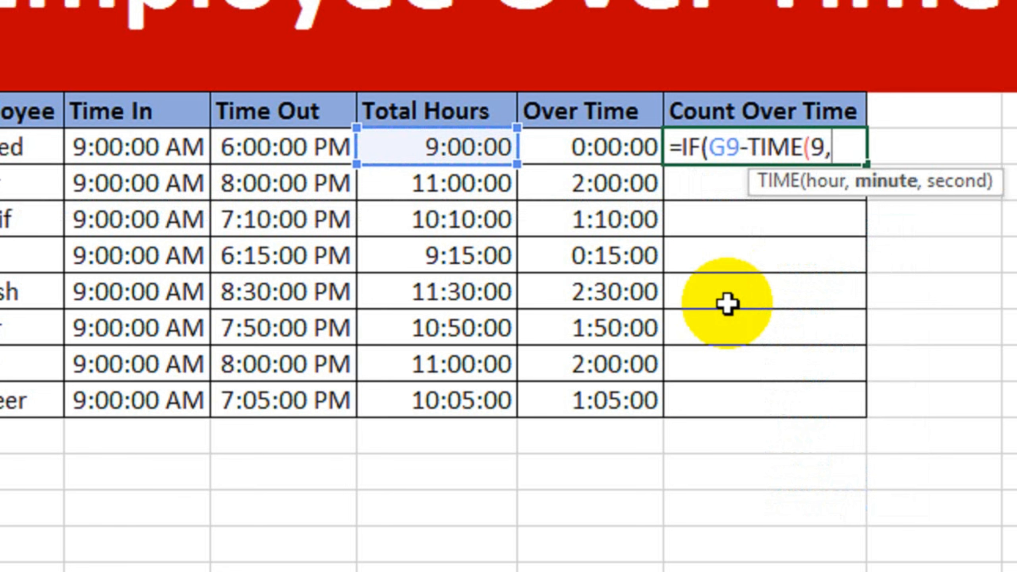
{"action": "type", "text": "0,0"}
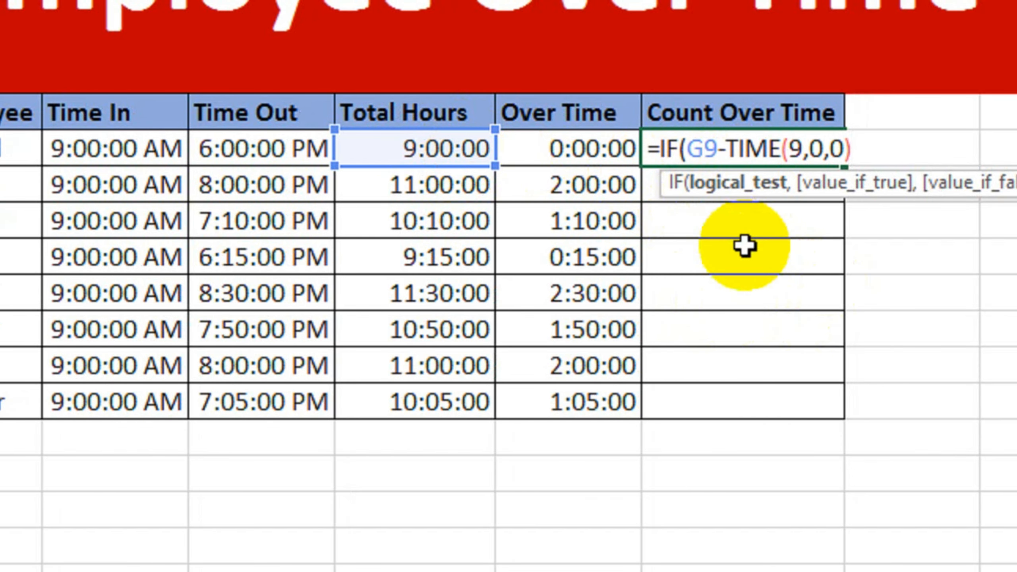
- Complete the logical test of the IF formula in I9 with the comparison >=TIME(1,0,0)
{"action": "type", "text": ">="}
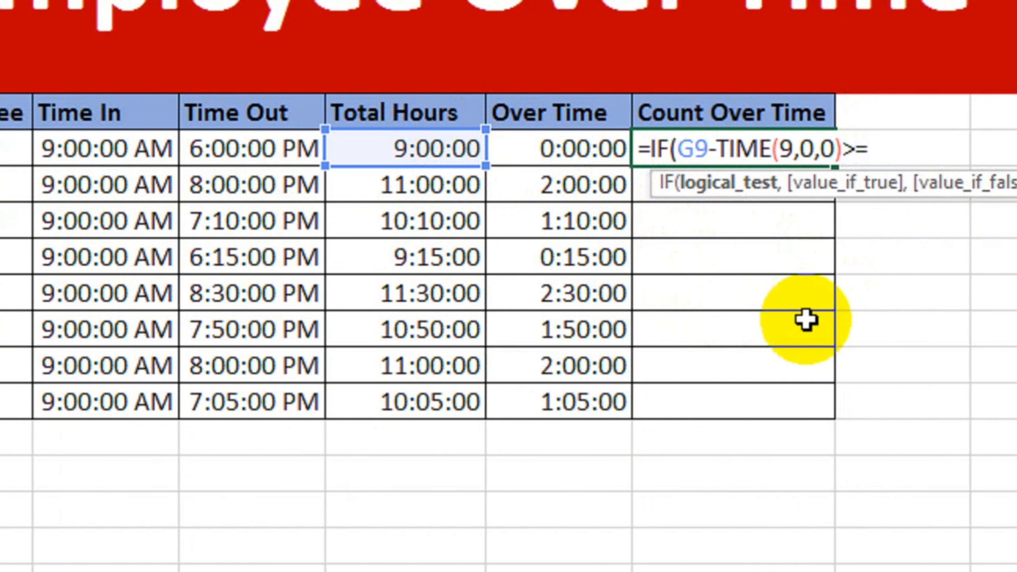
{"action": "type", "text": "time"}
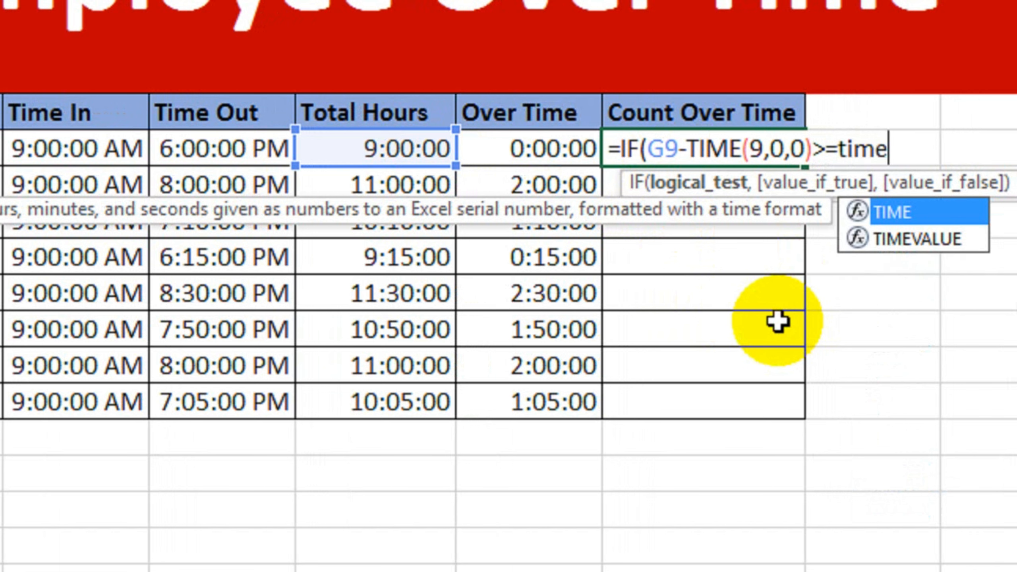
{"action": "key", "text": "Tab"}
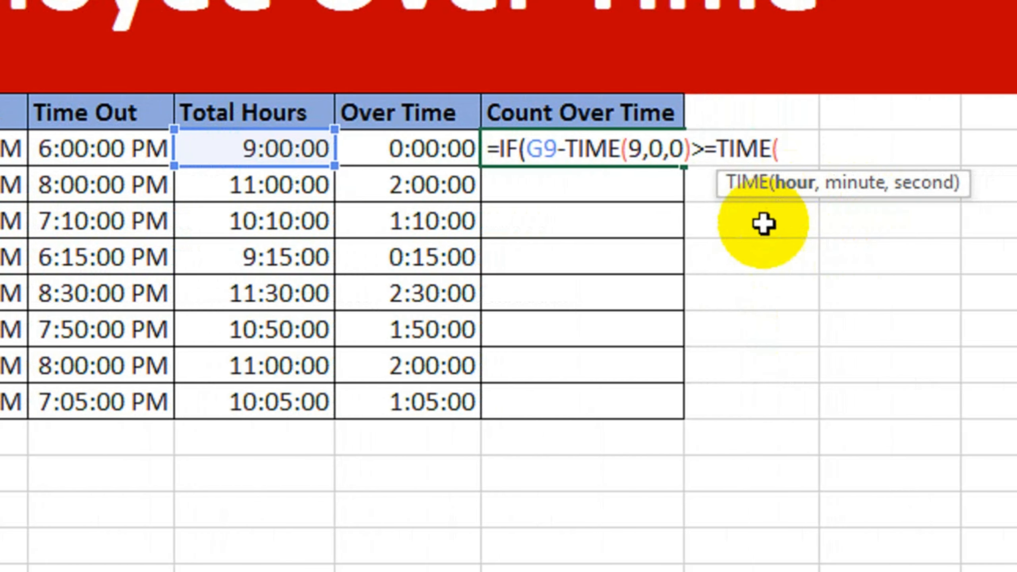
{"action": "type", "text": "1"}
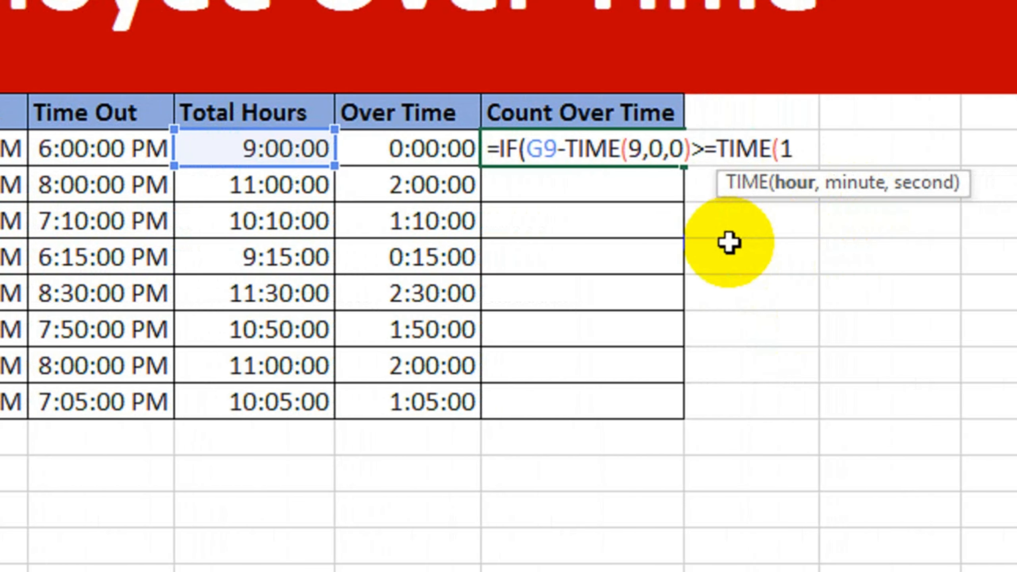
{"action": "type", "text": ",0,0"}
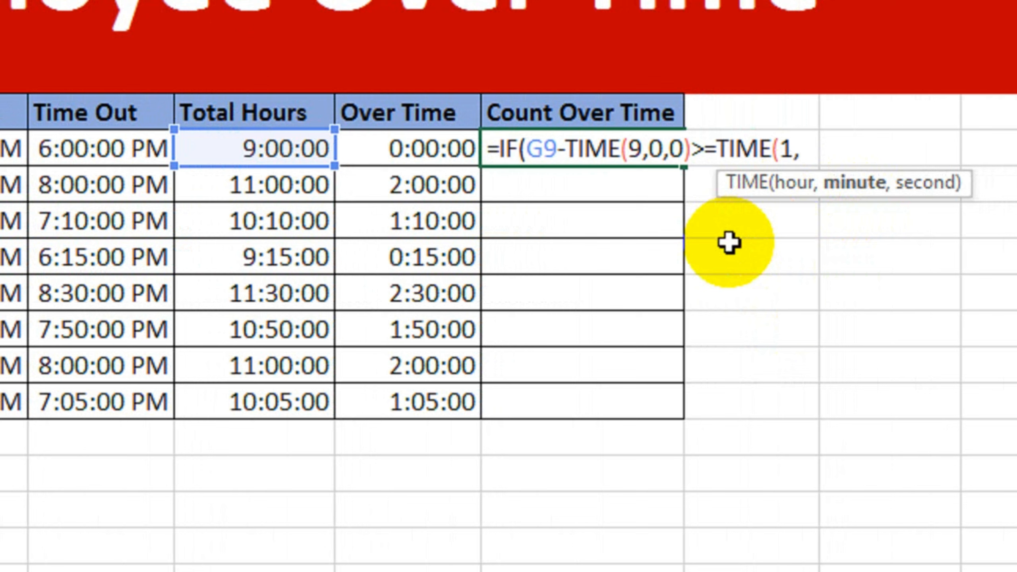
{"action": "type", "text": ")"}
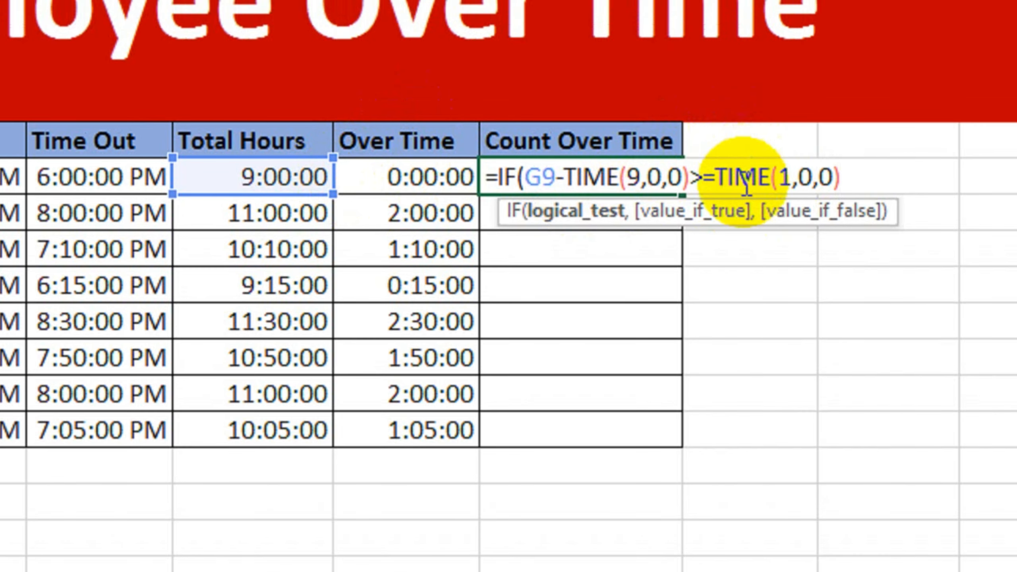
- Finish the IF formula in I9 with G9-TIME(9,0,0) as the true value and 0 as the false value
{"action": "type", "text": ","}
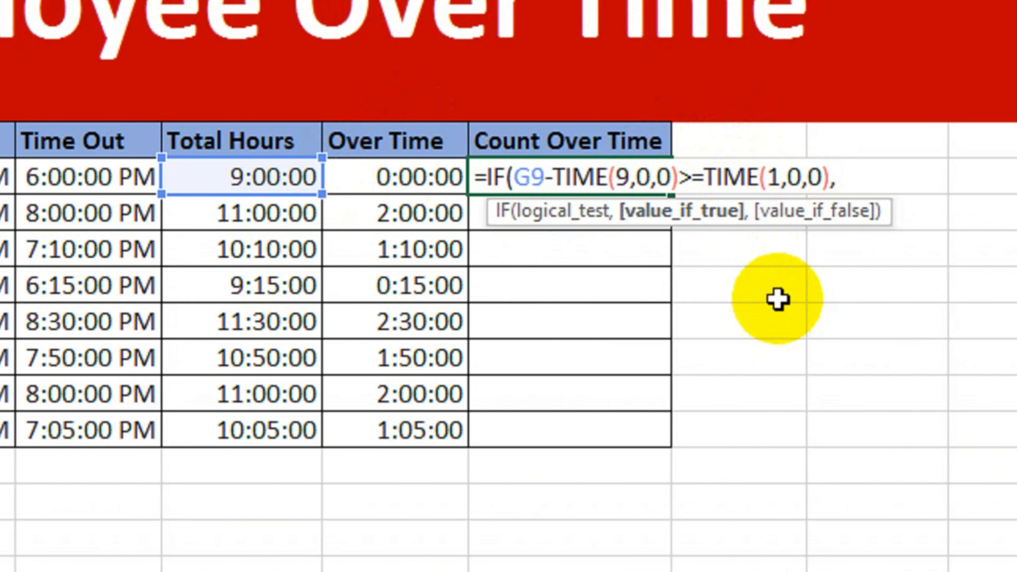
{"action": "left_click", "coordinate": [260, 176]}
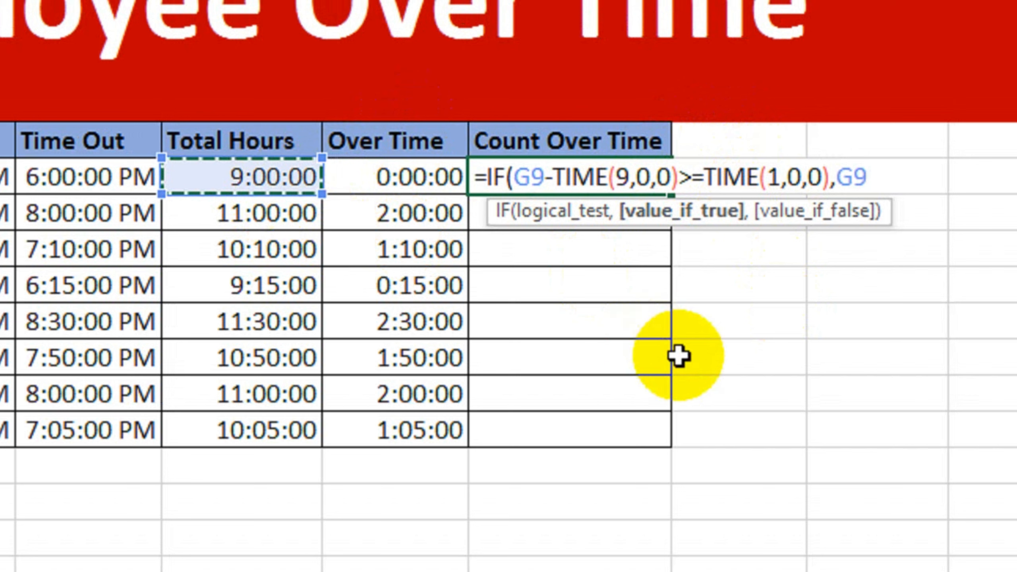
{"action": "type", "text": "-time"}
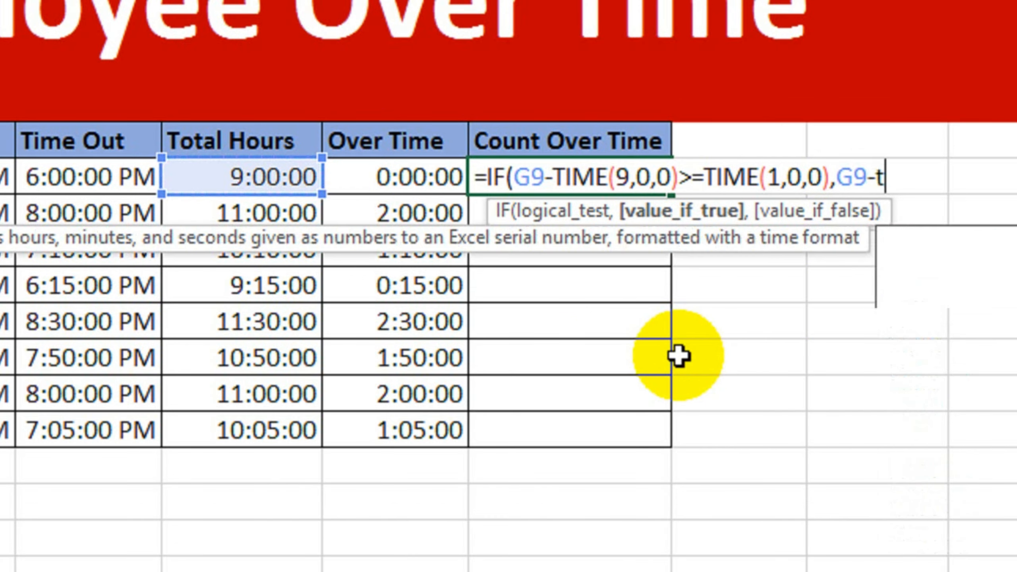
{"action": "key", "text": "Tab"}
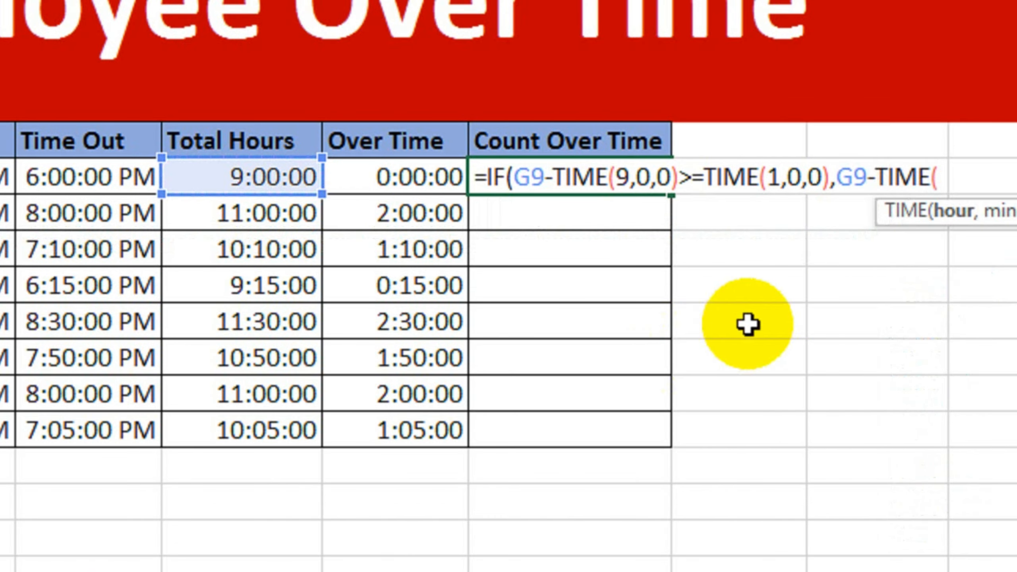
{"action": "type", "text": "9,0,0"}
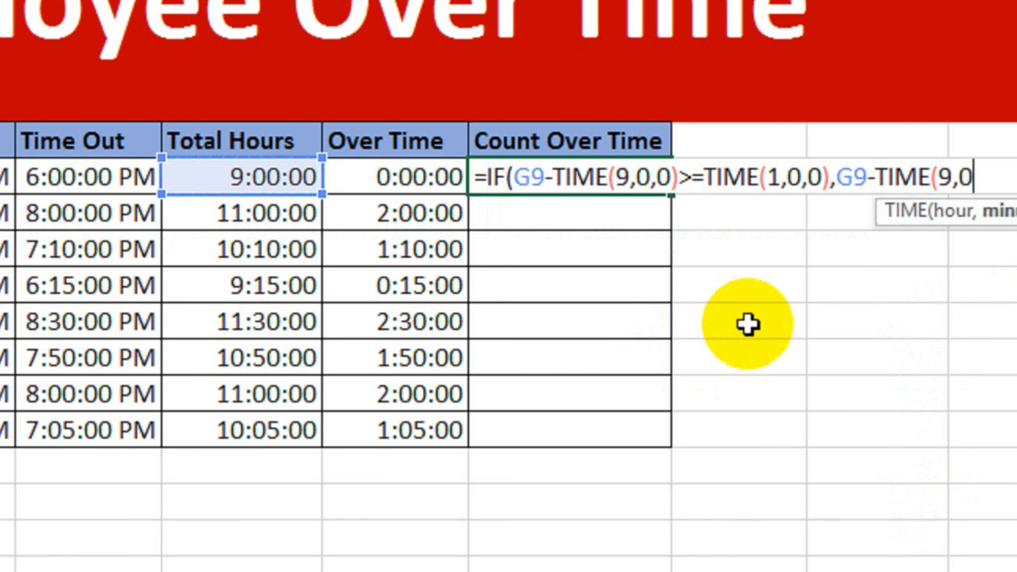
{"action": "type", "text": ")"}
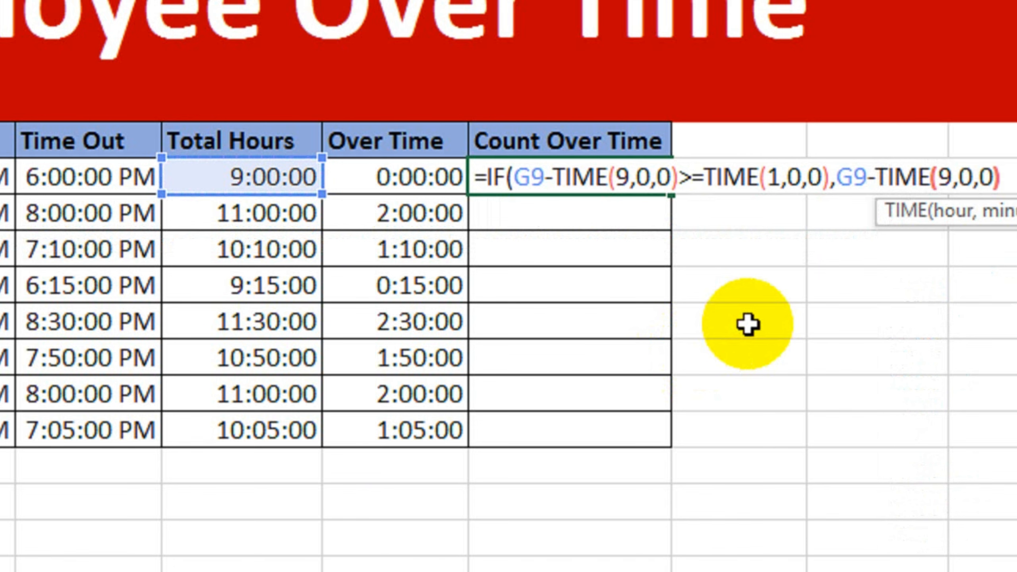
{"action": "type", "text": ","}
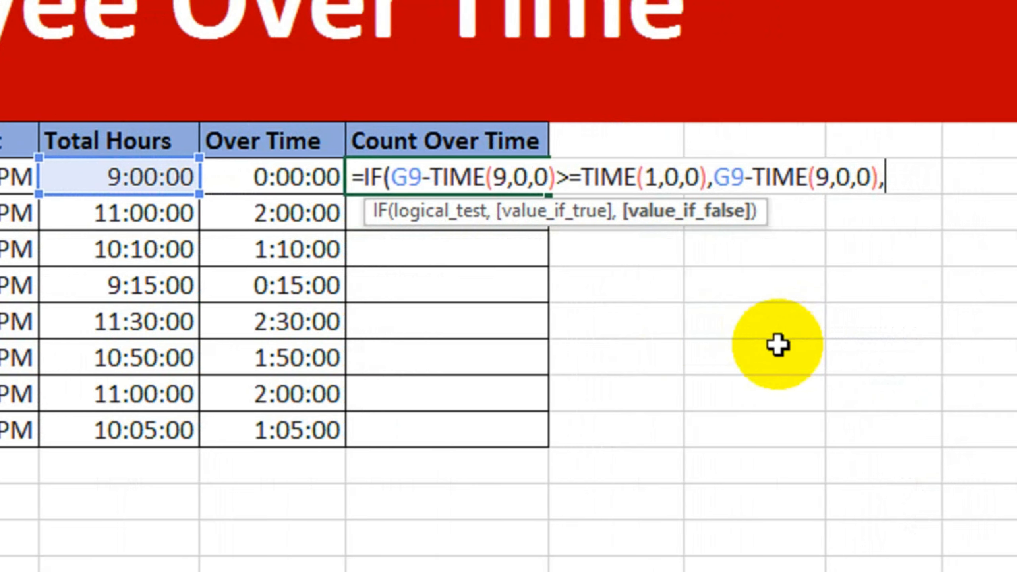
{"action": "type", "text": "0)"}
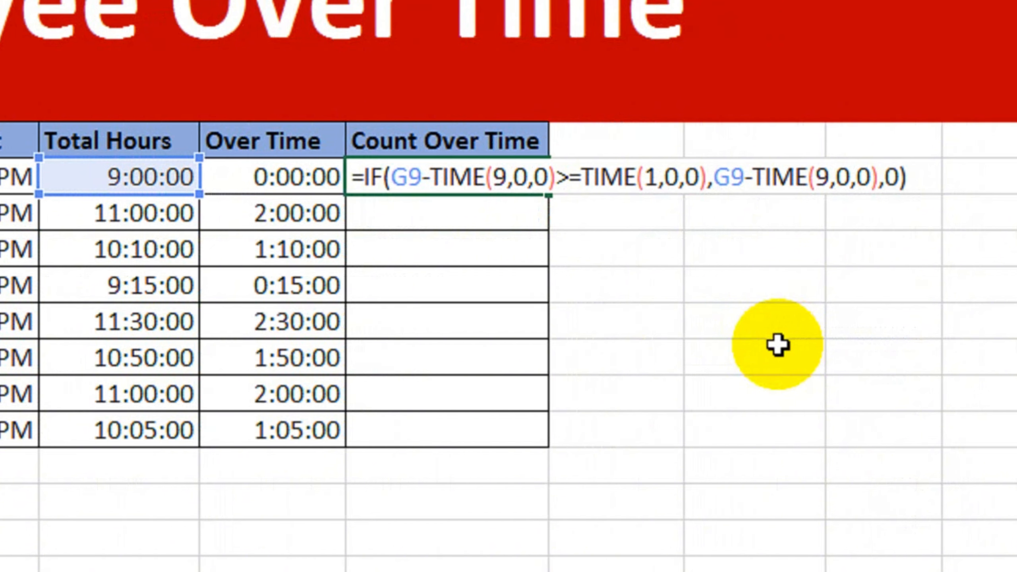
{"action": "key", "text": "Return"}
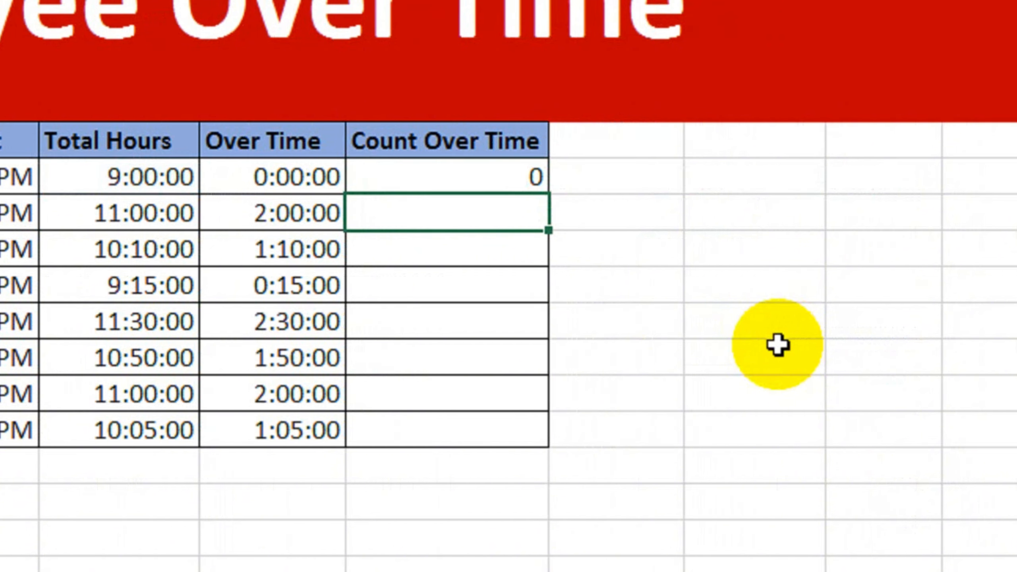
{"action": "left_click", "coordinate": [475, 175]}
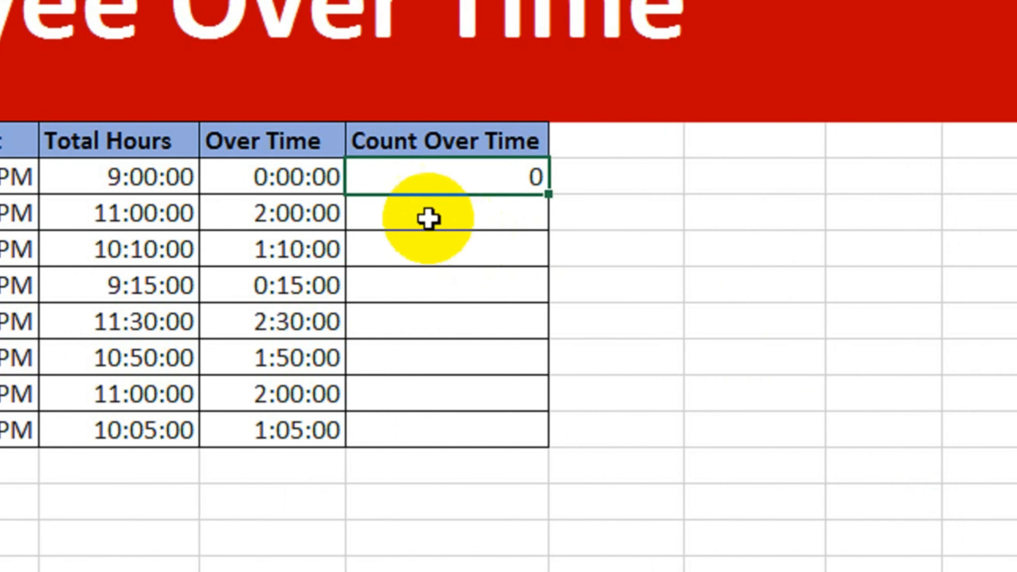
{"action": "left_click", "coordinate": [273, 176]}
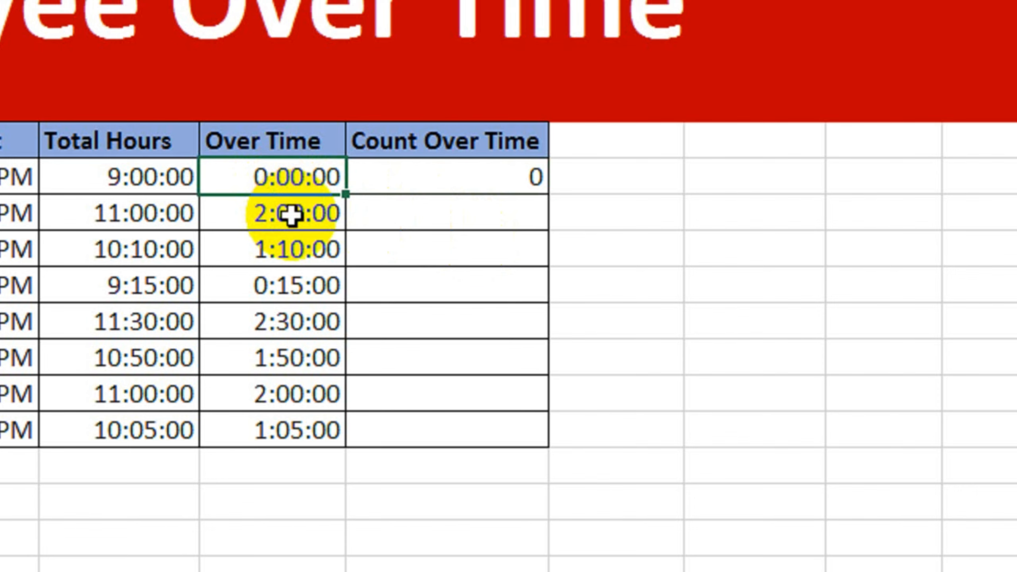
- Fill the Count Over Time formula in I9 down to the last employee's row
{"action": "left_click", "coordinate": [491, 177]}
{"action": "left_click_drag", "start_coordinate": [545, 194], "coordinate": [546, 195]}
{"action": "double_click", "coordinate": [545, 193]}
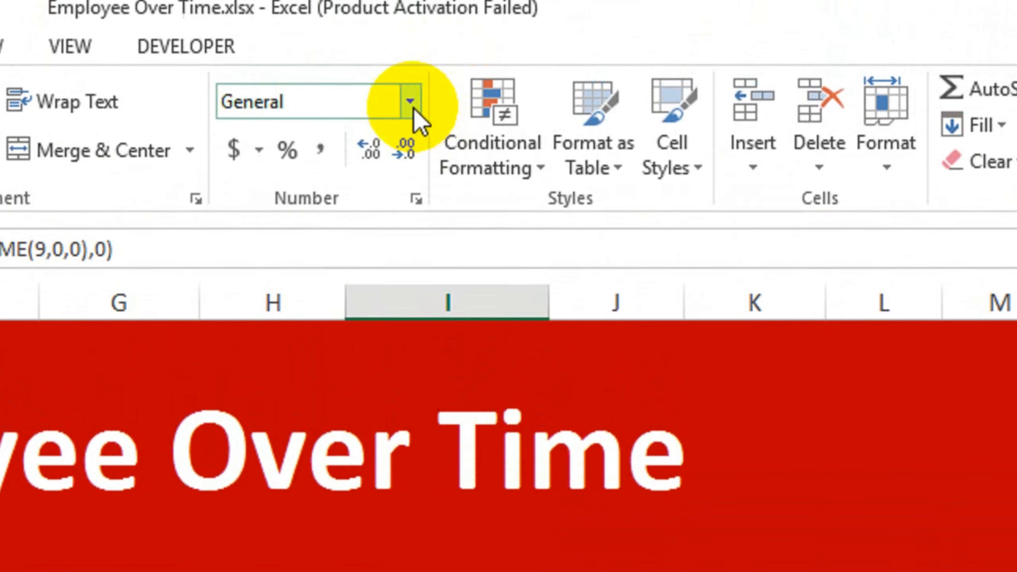
- Choose the Time number format 13:30:55 for the filled Count Over Time cells, without applying it yet
{"action": "left_click", "coordinate": [413, 105]}
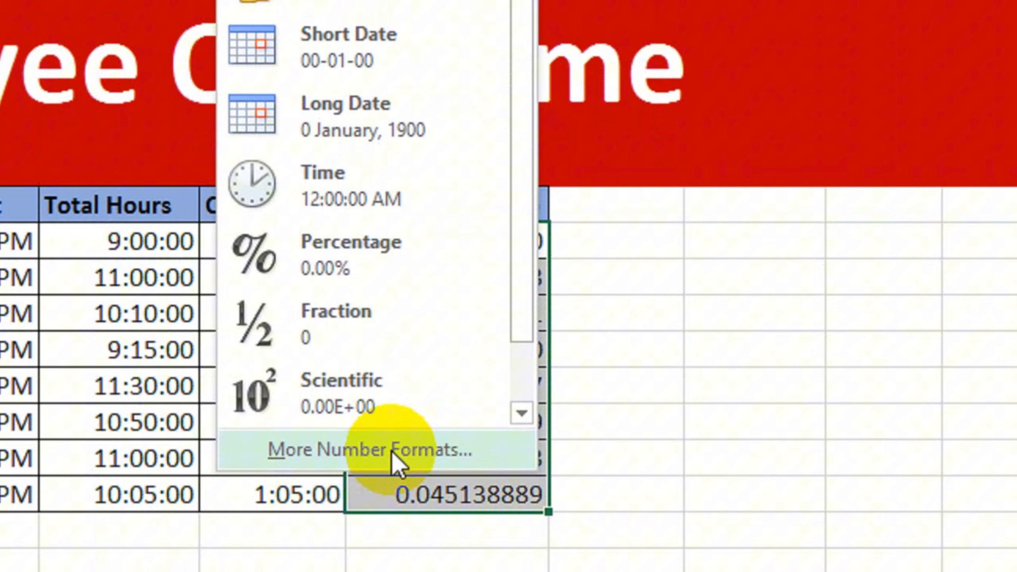
{"action": "left_click", "coordinate": [391, 507]}
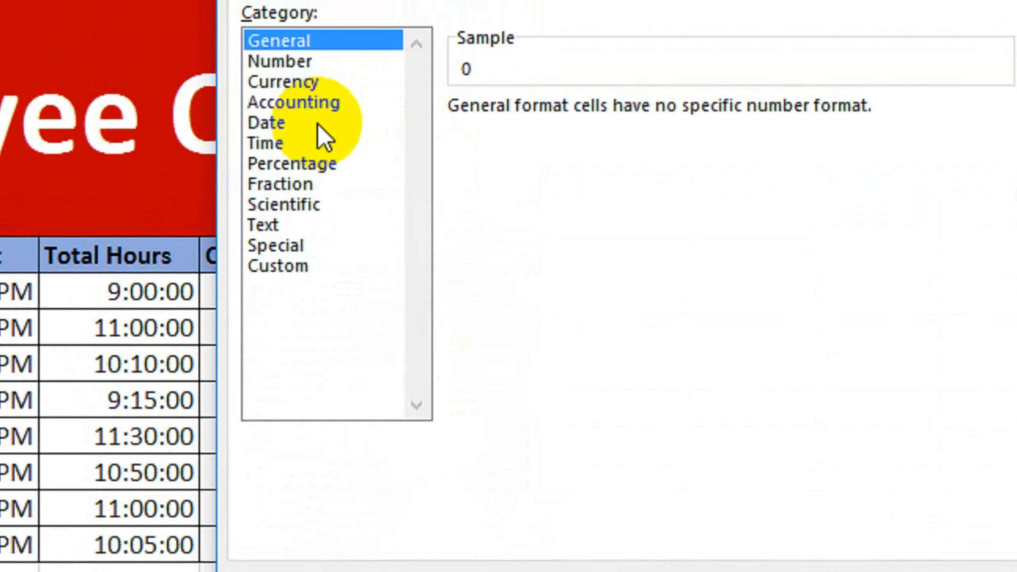
{"action": "left_click", "coordinate": [281, 91]}
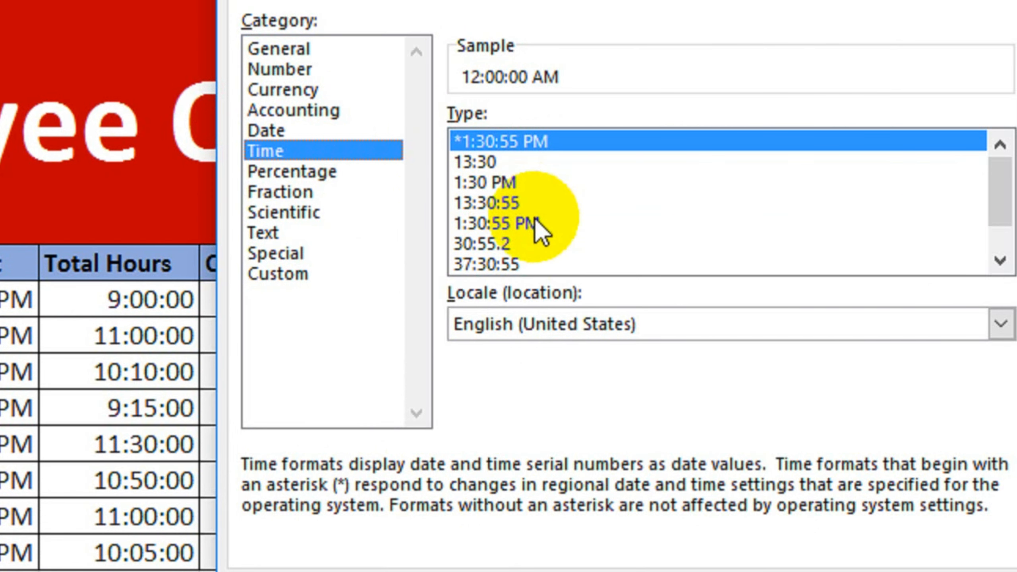
{"action": "left_click", "coordinate": [507, 204]}
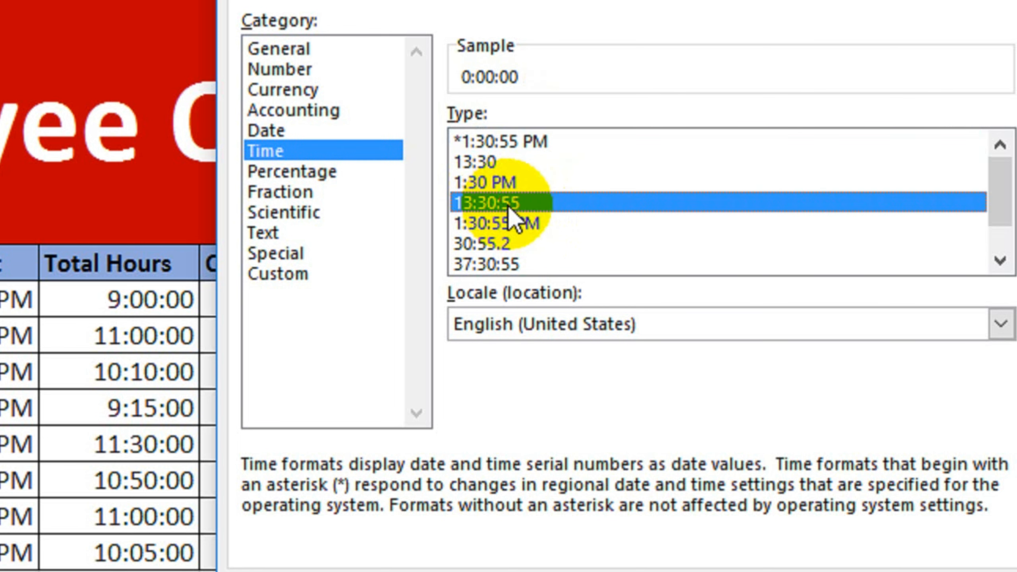
- Shorten the format code to the custom format h:mm and apply it to the Count Over Time cells
{"action": "left_click", "coordinate": [310, 275]}
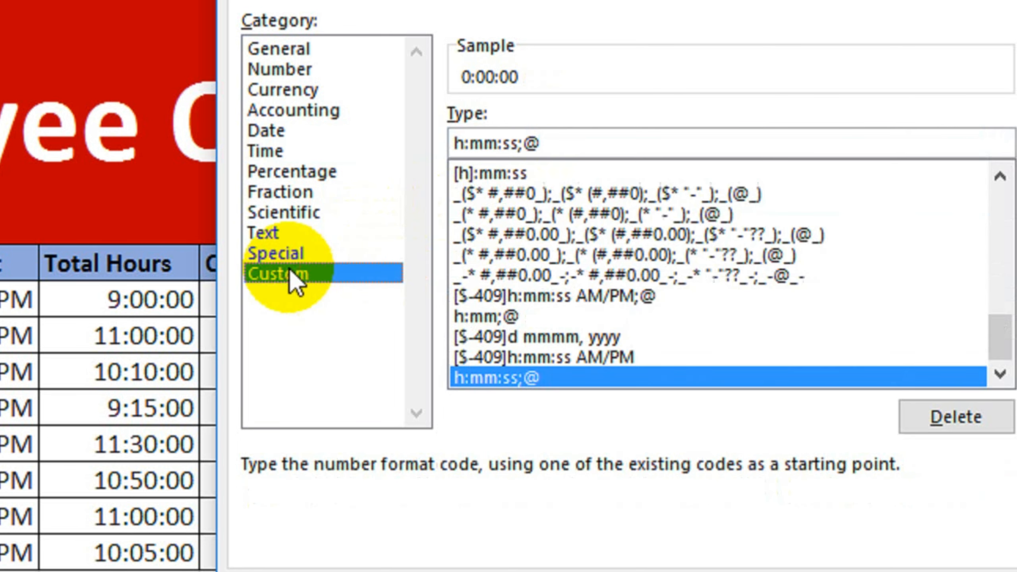
{"action": "left_click", "coordinate": [552, 145]}
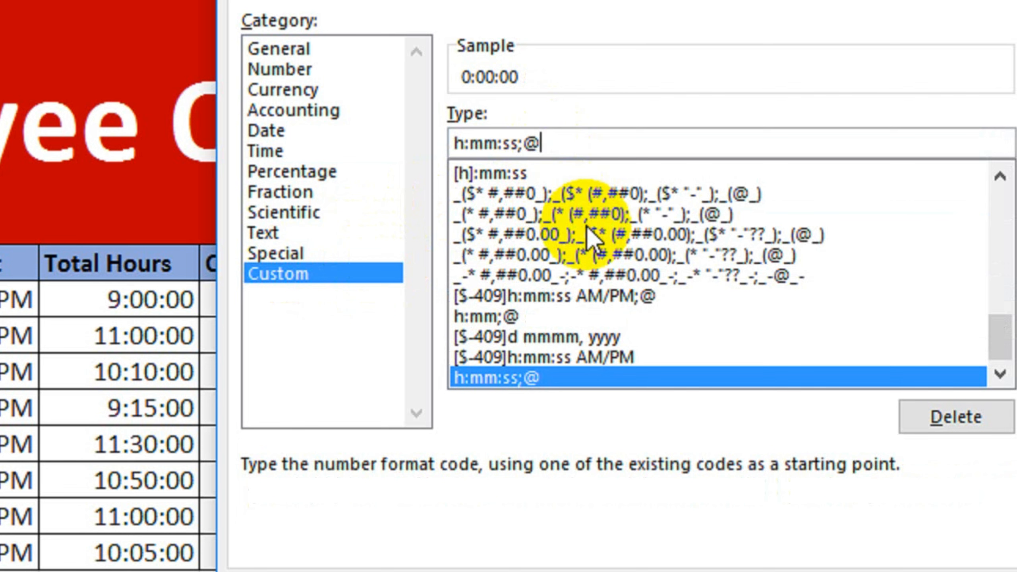
{"action": "key", "text": "BackSpace"}
{"action": "key", "text": "BackSpace"}
{"action": "key", "text": "BackSpace"}
{"action": "key", "text": "BackSpace"}
{"action": "key", "text": "BackSpace"}
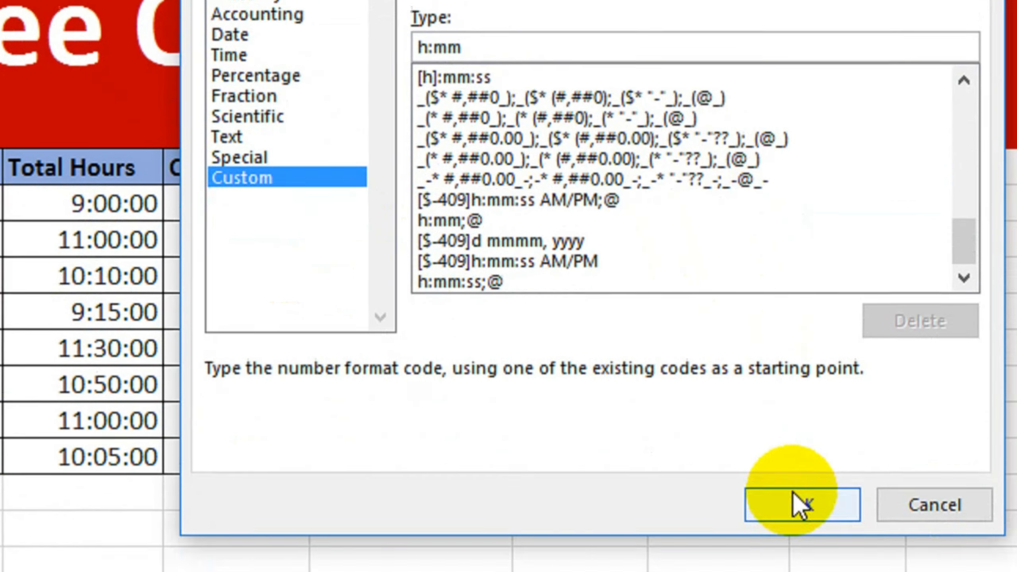
{"action": "left_click", "coordinate": [820, 552]}
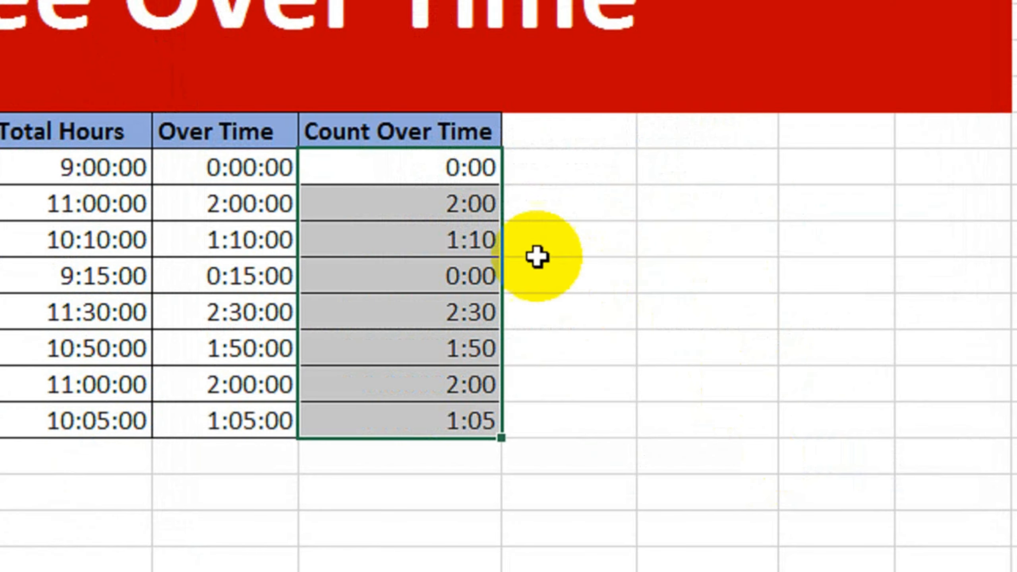
- Compare the Count Over Time results with the Over Time values, checking overtime of under one hour against overtime of one hour or more
{"action": "left_click", "coordinate": [390, 173]}
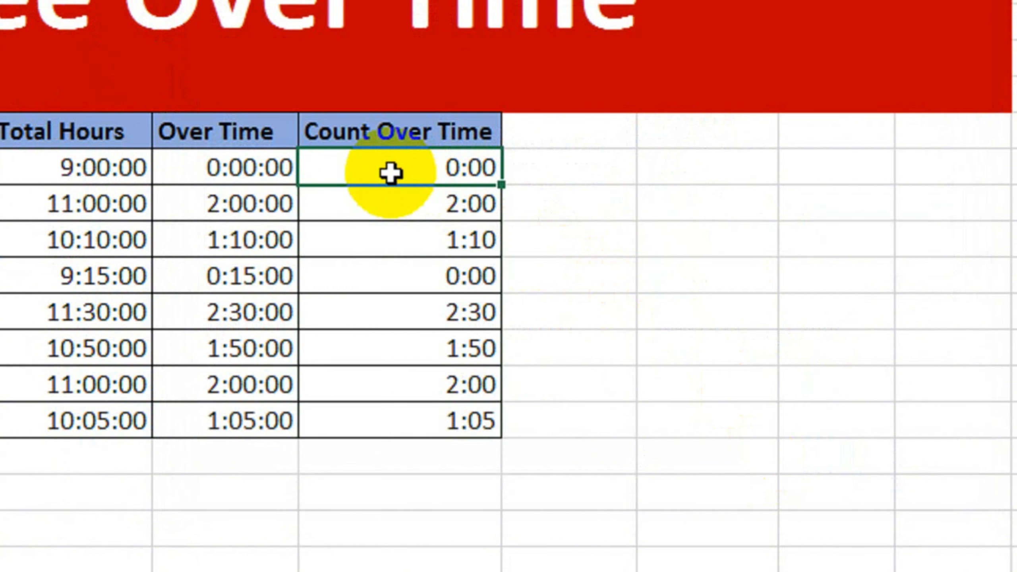
{"action": "left_click", "coordinate": [401, 204]}
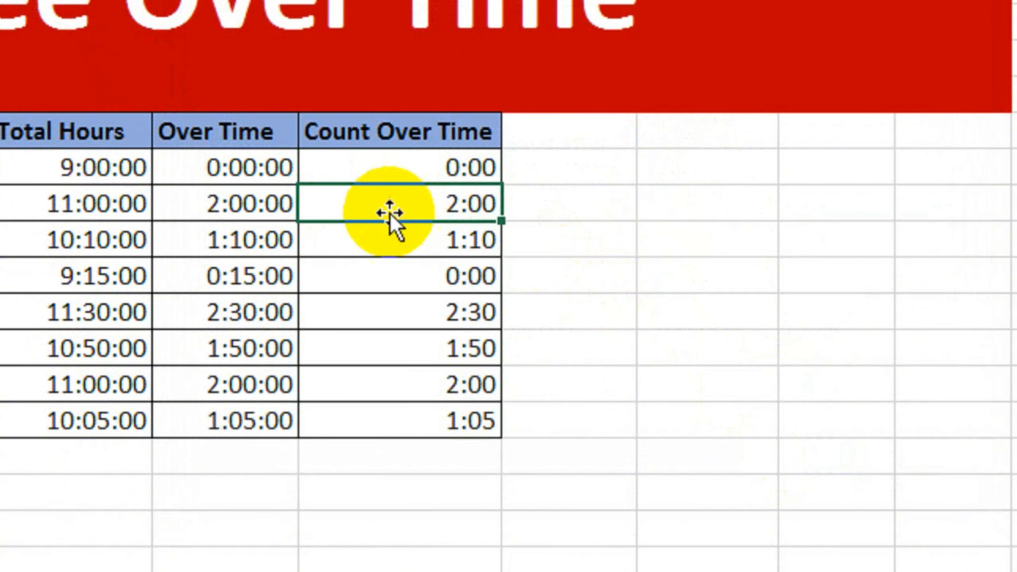
{"action": "left_click", "coordinate": [358, 245]}
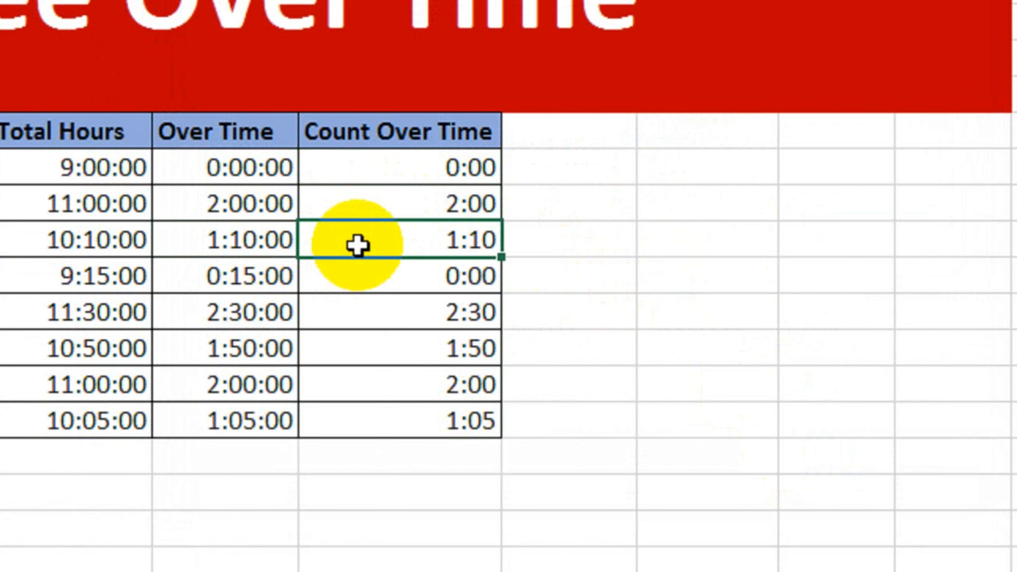
{"action": "left_click", "coordinate": [331, 284]}
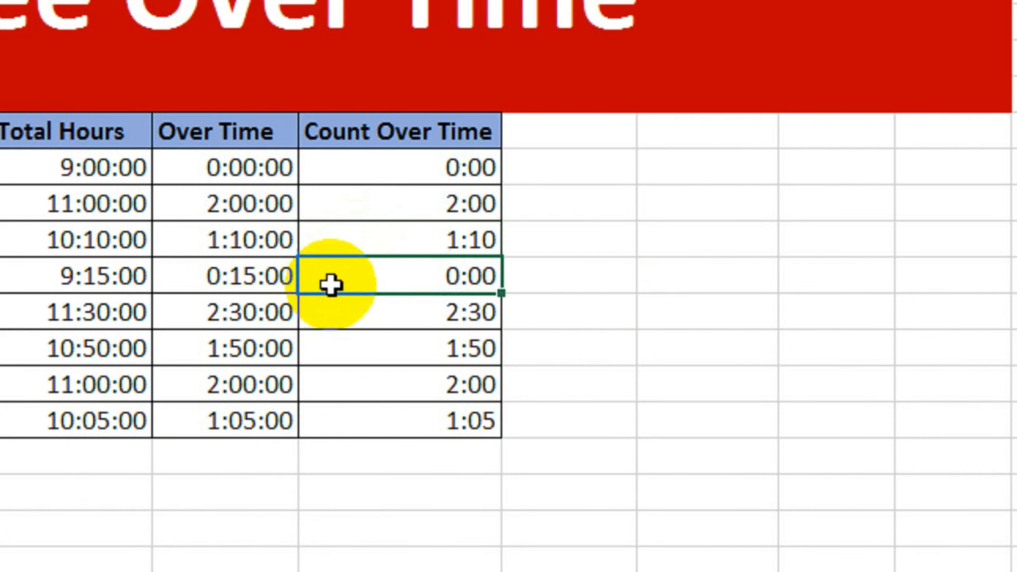
{"action": "left_click_drag", "start_coordinate": [238, 176], "coordinate": [364, 245]}
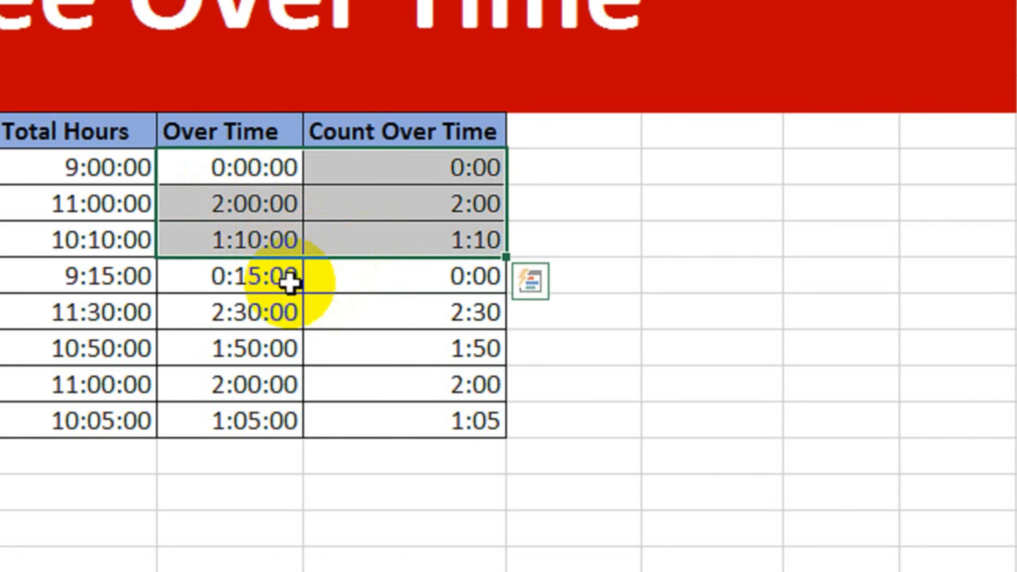
{"action": "left_click", "coordinate": [268, 284]}
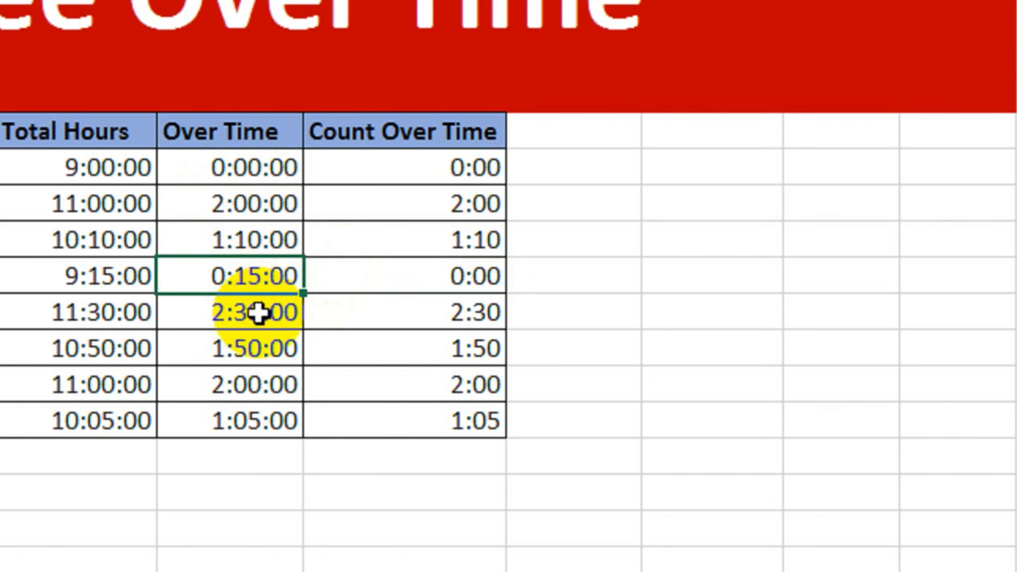
{"action": "left_click", "coordinate": [398, 284]}
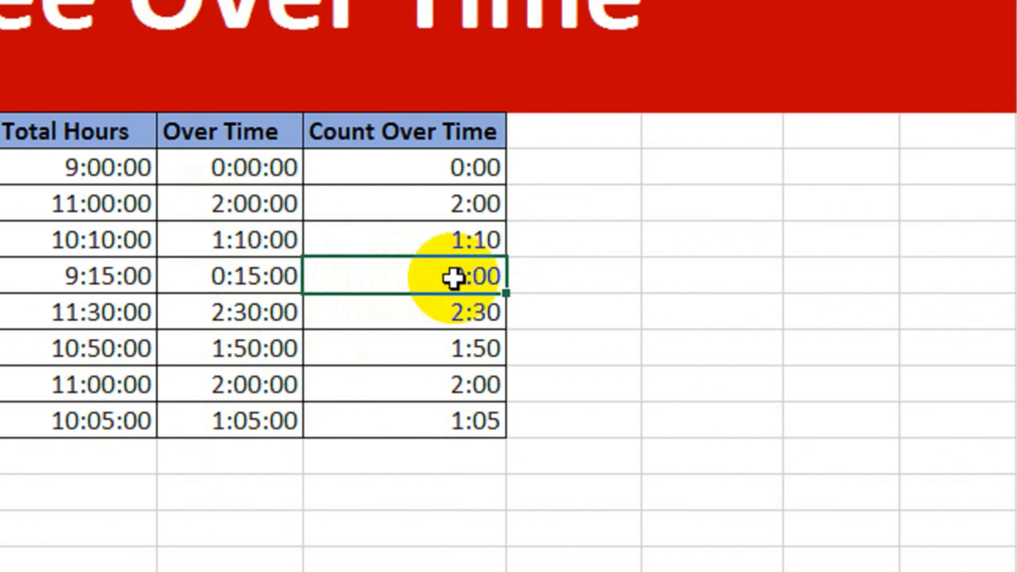
{"action": "left_click_drag", "start_coordinate": [299, 317], "coordinate": [425, 345]}
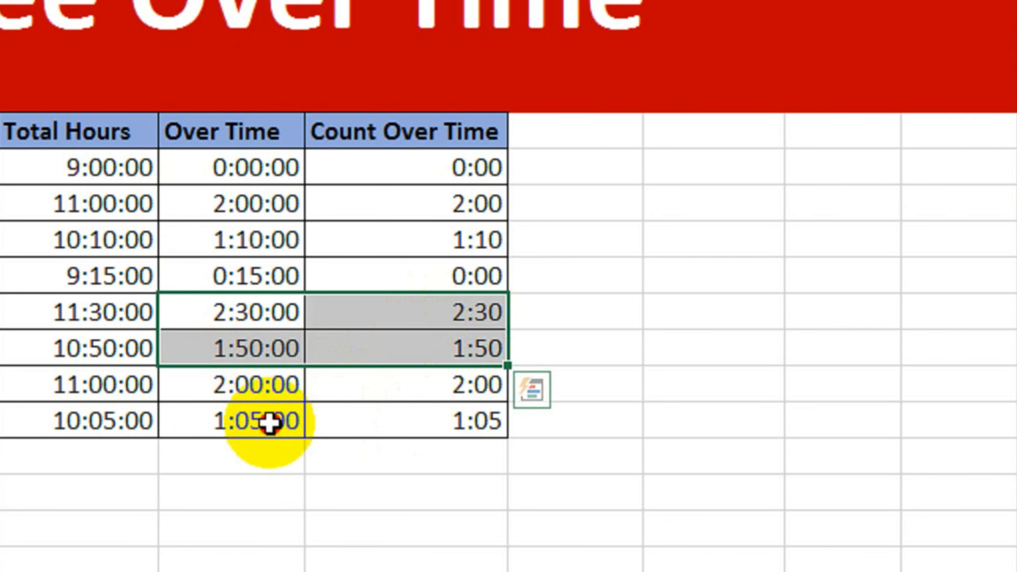
{"action": "left_click_drag", "start_coordinate": [268, 422], "coordinate": [397, 427]}
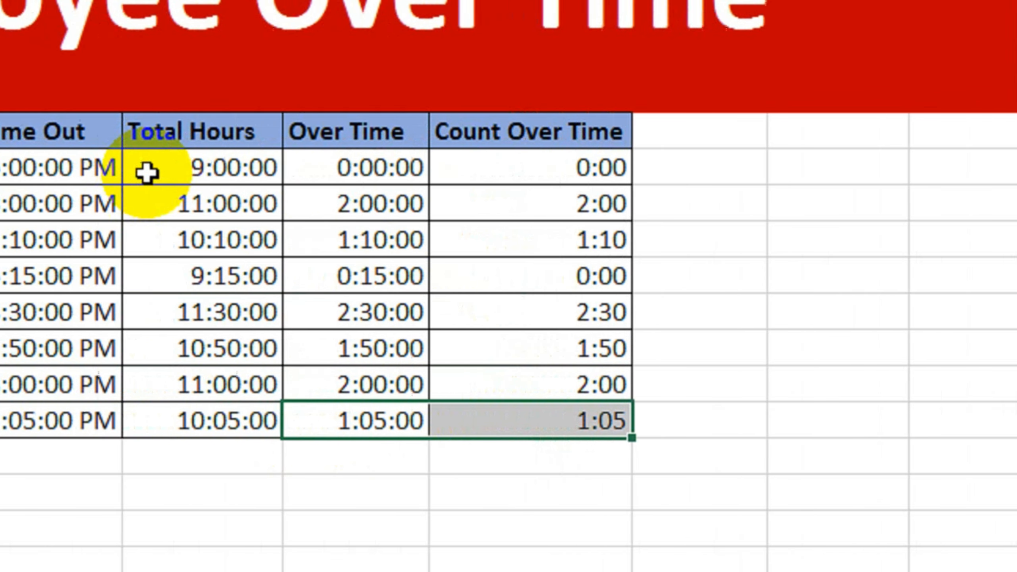